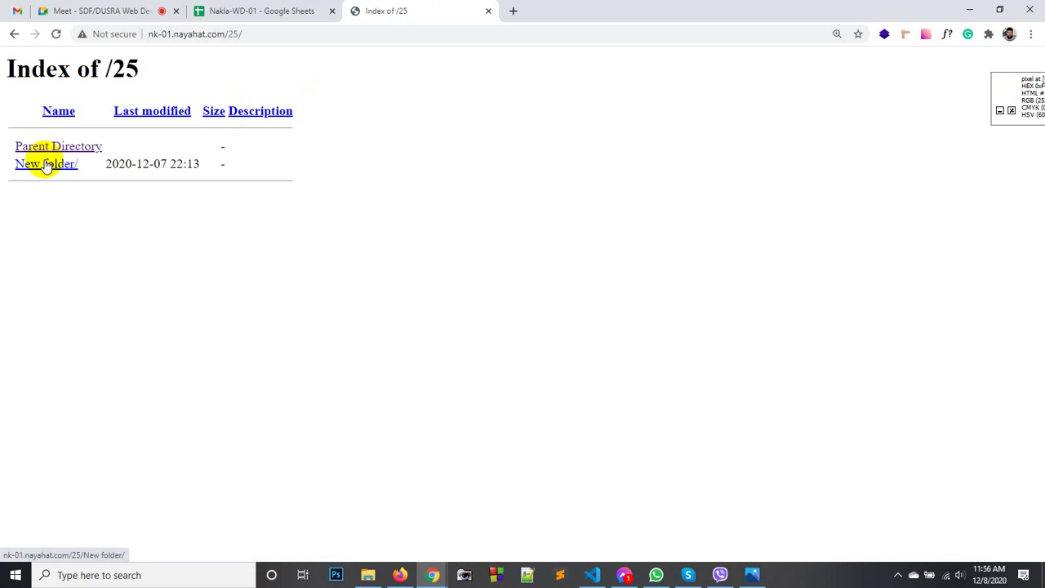
# Open New folder from the /25 directory listing and view the login page at 100% zoom.
pyautogui.click(46, 164)
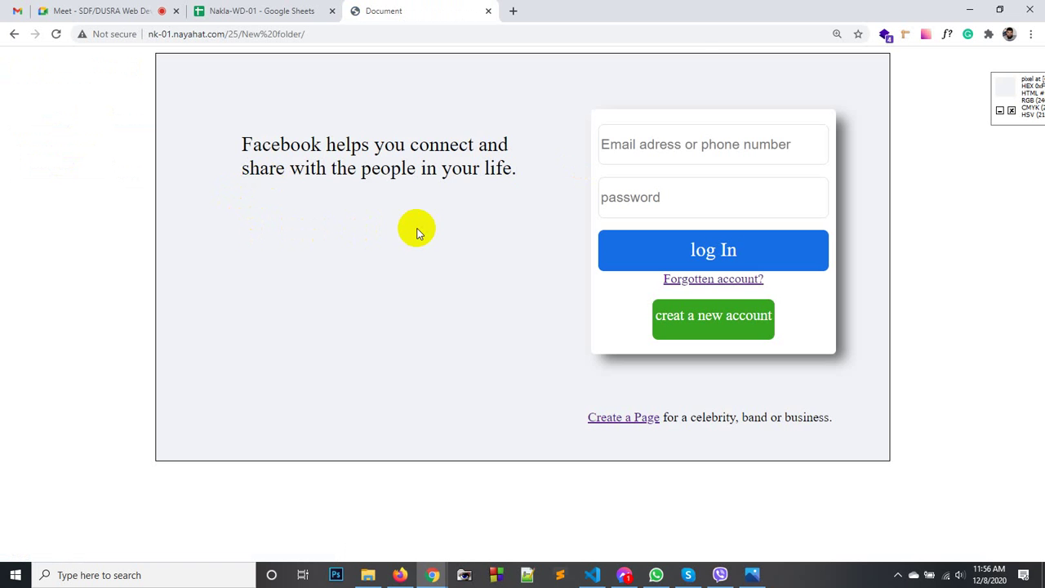
pyautogui.scroll(5, 422, 250)
pyautogui.scroll(-6, 422, 245)
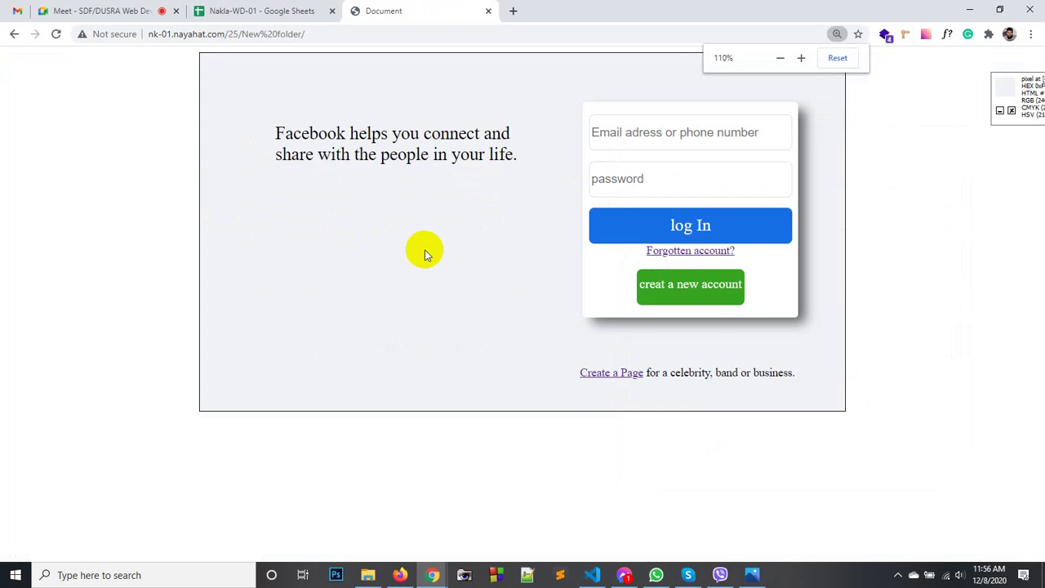
pyautogui.scroll(-1, 423, 254)
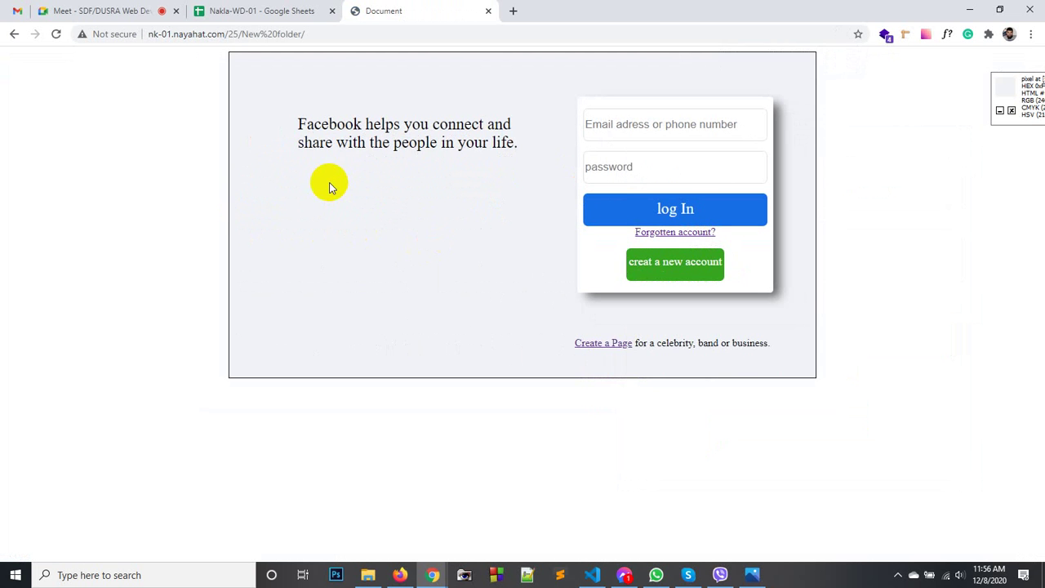
# Examine the login page's HTML source and its linked style.css, closing both source views when done.
pyautogui.hotkey('ctrl', 'u')
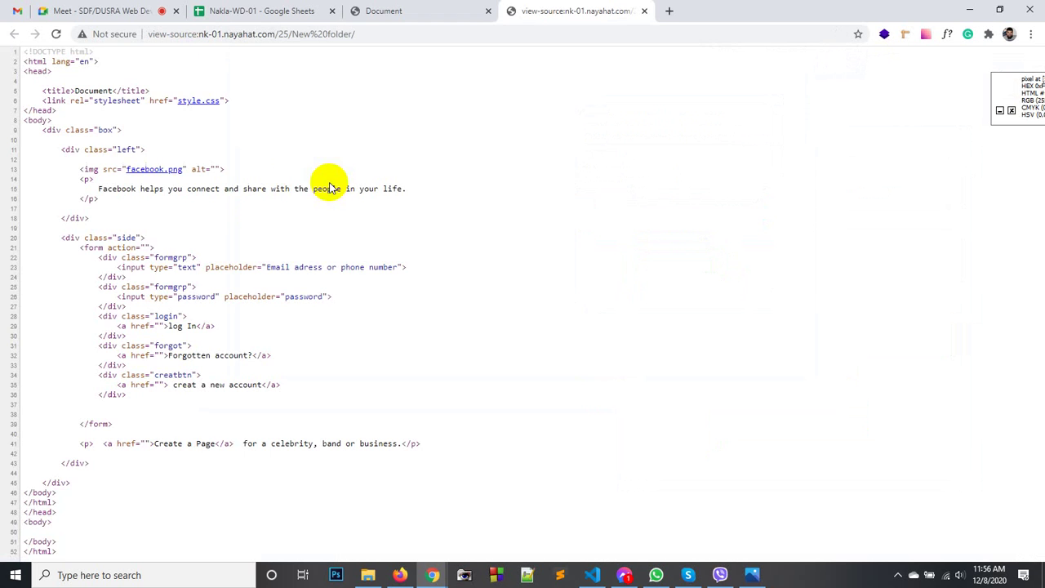
pyautogui.click(198, 100)
pyautogui.scroll(-3, 139, 230)
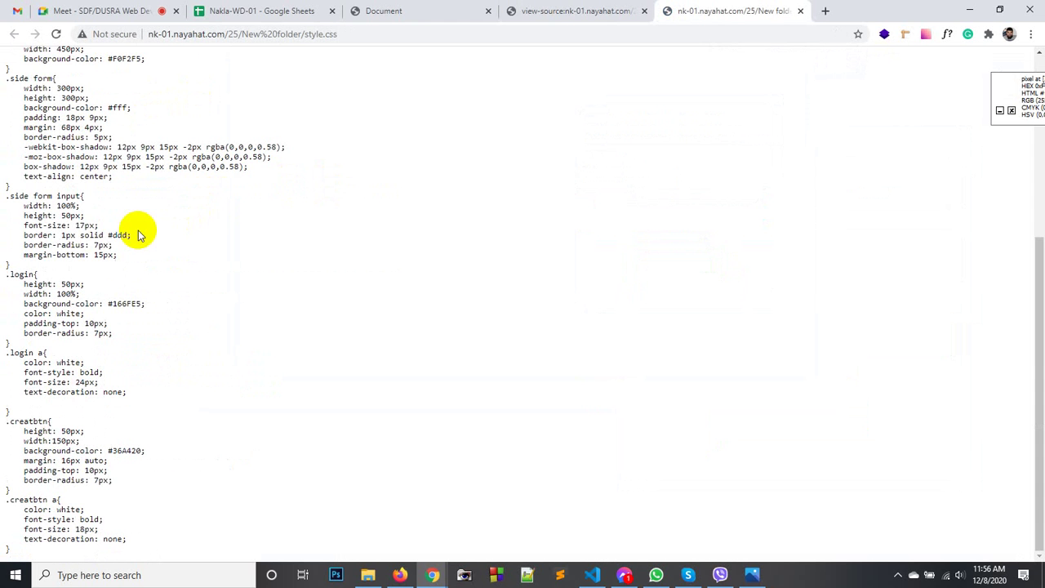
pyautogui.click(800, 10)
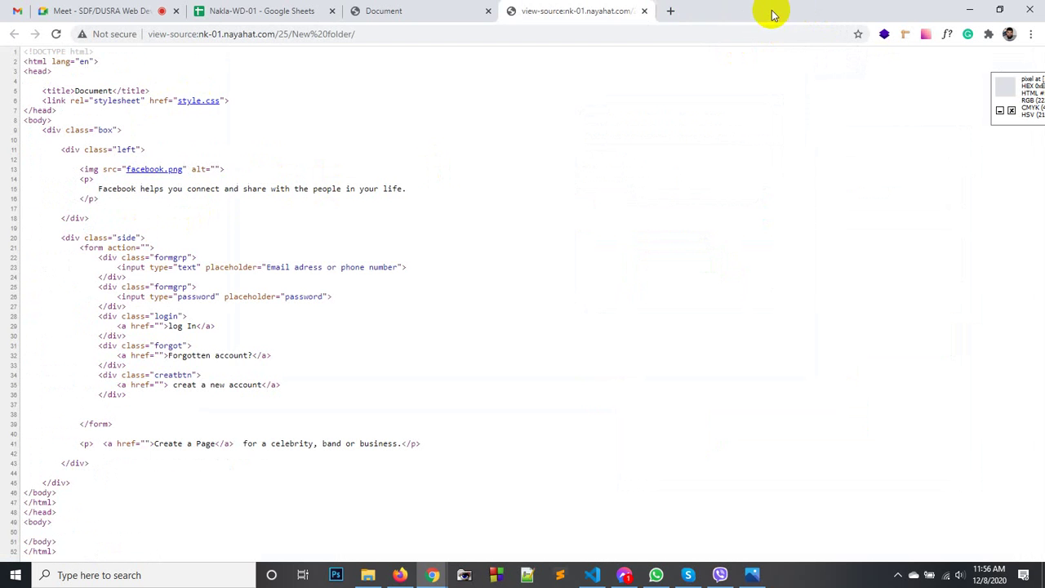
pyautogui.click(644, 11)
# In the Nakla-WD-01 Assessment sheet, set the Class 19 status in V26 to Complete.
pyautogui.click(287, 10)
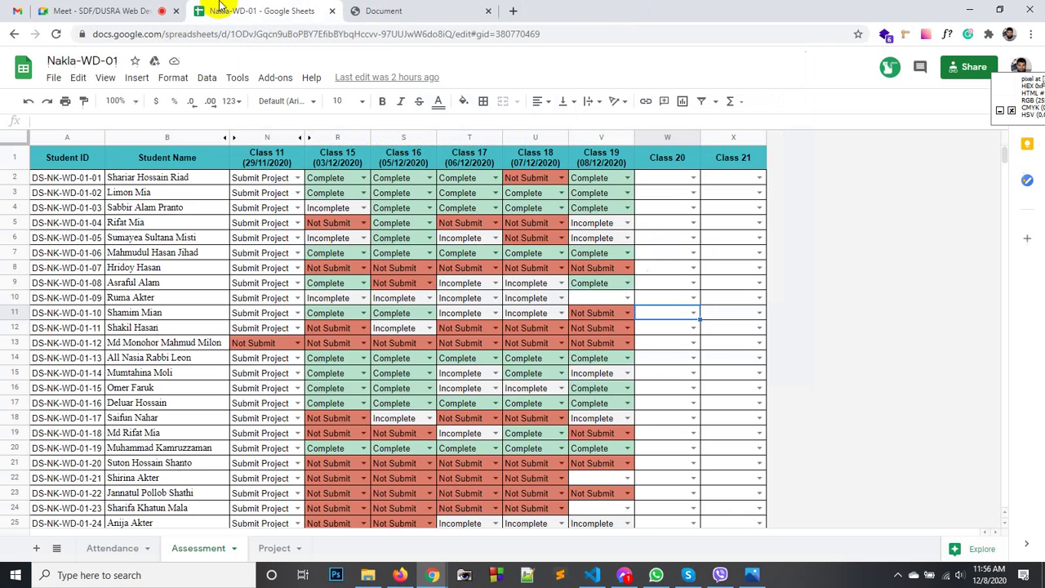
pyautogui.scroll(-5, 416, 333)
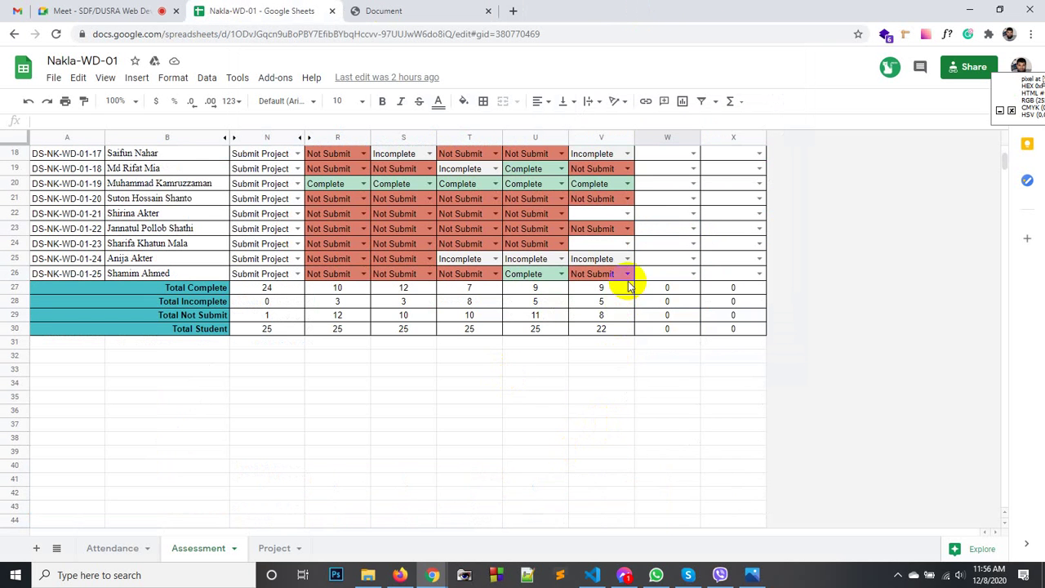
pyautogui.click(627, 275)
pyautogui.click(599, 290)
pyautogui.scroll(1, 609, 345)
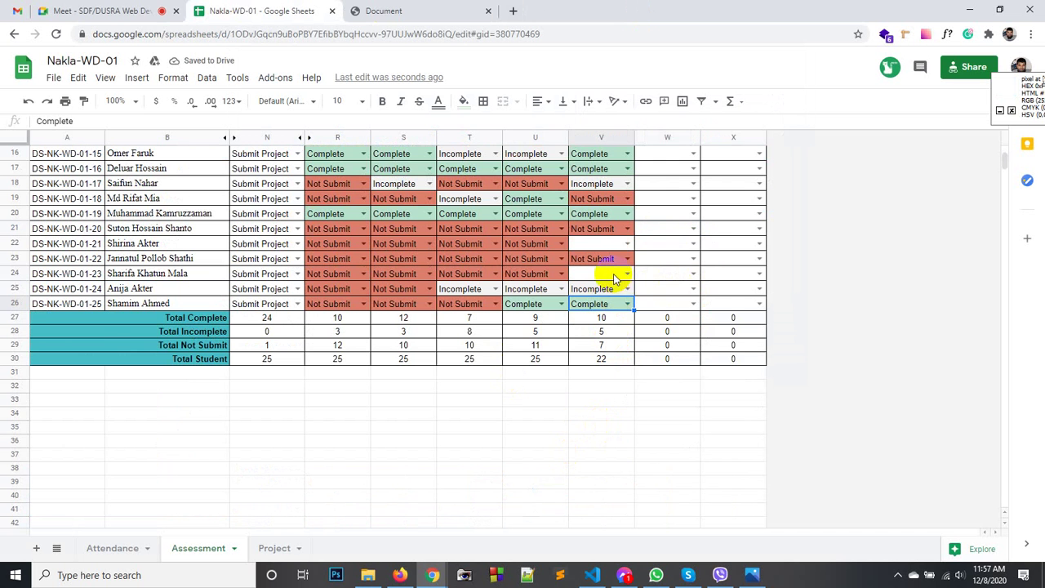
pyautogui.scroll(5, 459, 240)
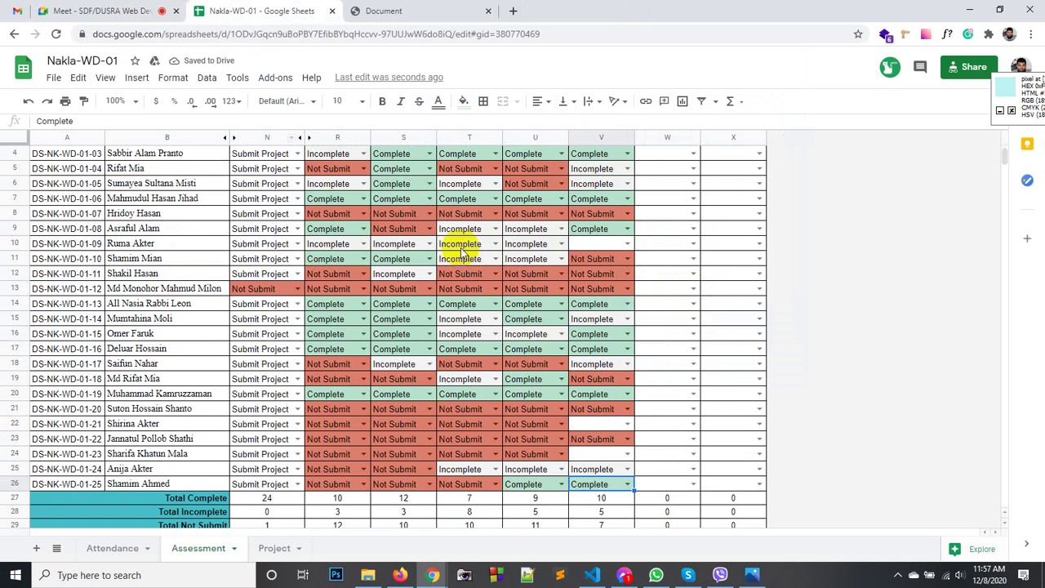
# Return to the submitted web page and load the /09 directory on nk-01.nayahat.com.
pyautogui.click(422, 10)
pyautogui.moveTo(297, 33); pyautogui.dragTo(228, 33)
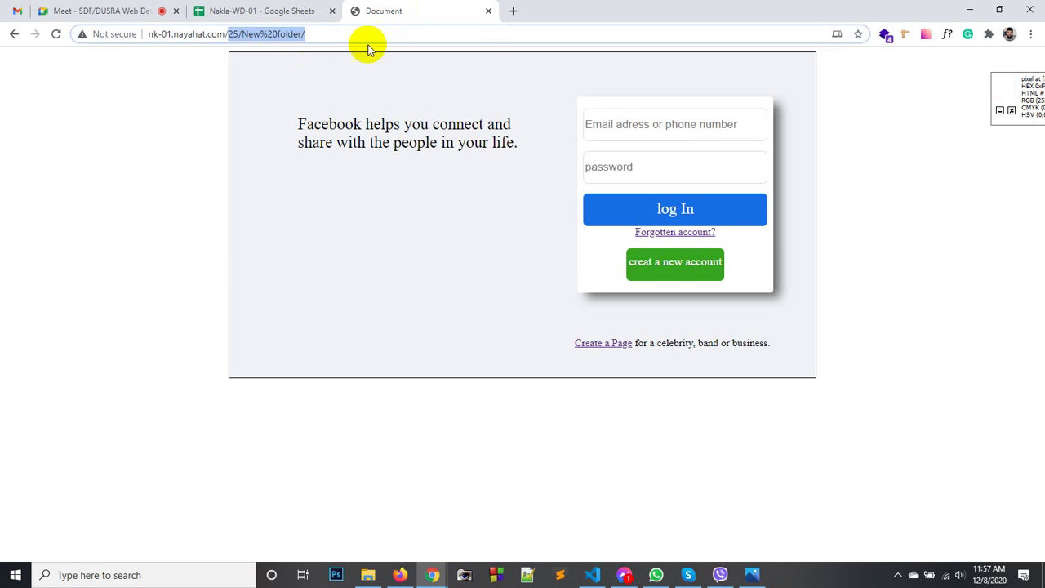
pyautogui.write('09')
pyautogui.press('Return')
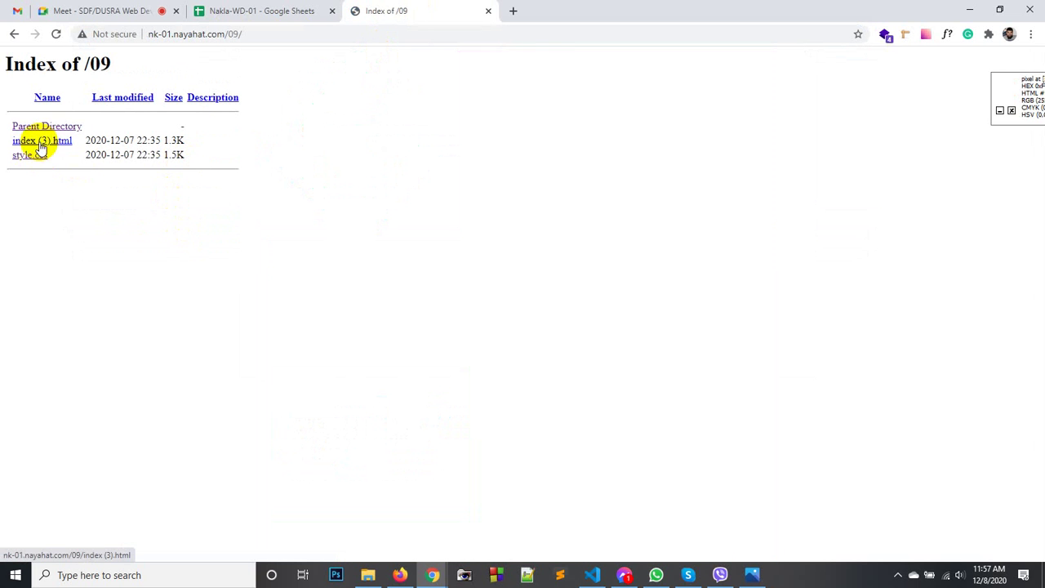
# Open index (3).html, reload it and try the login form's two input fields and Log In button.
pyautogui.click(41, 141)
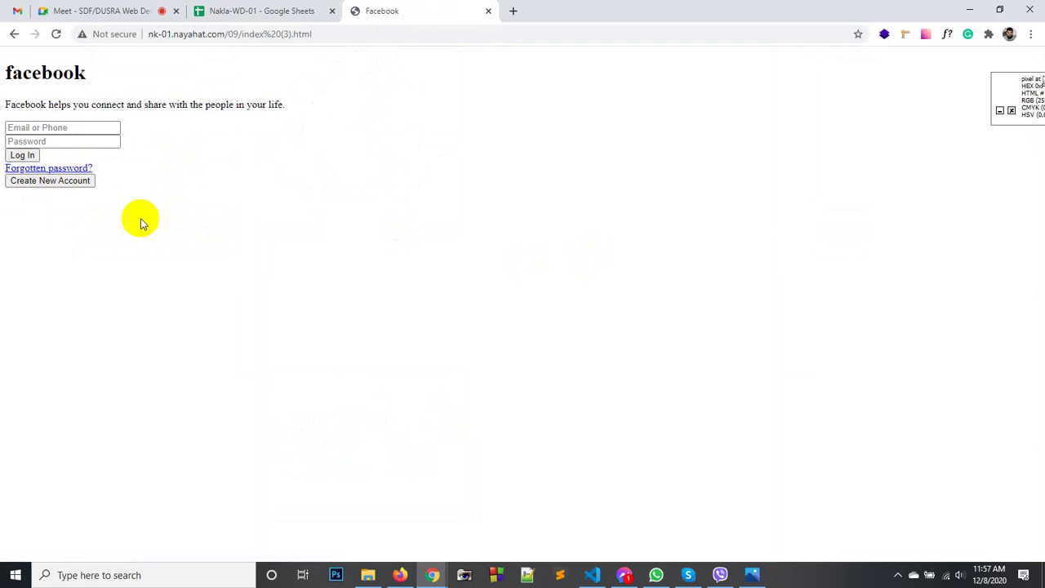
pyautogui.click(287, 206)
pyautogui.rightClick(287, 206)
pyautogui.click(395, 242)
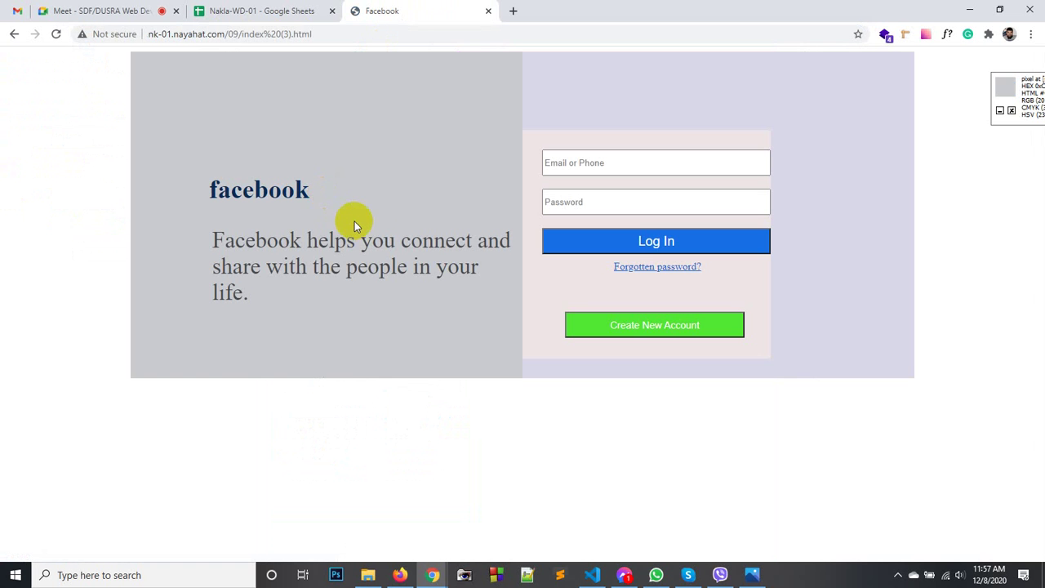
pyautogui.click(688, 160)
pyautogui.click(642, 200)
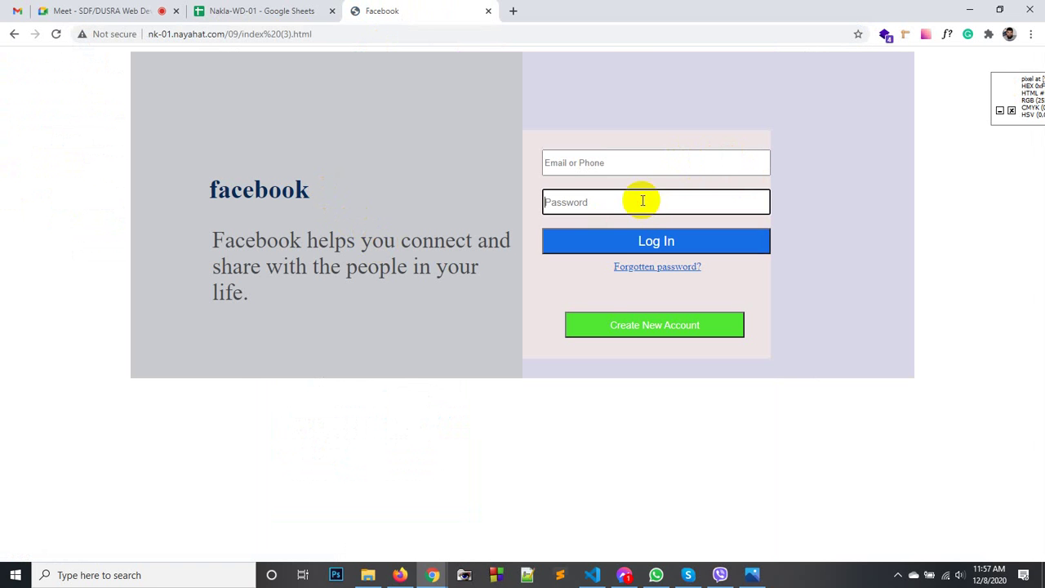
pyautogui.click(631, 247)
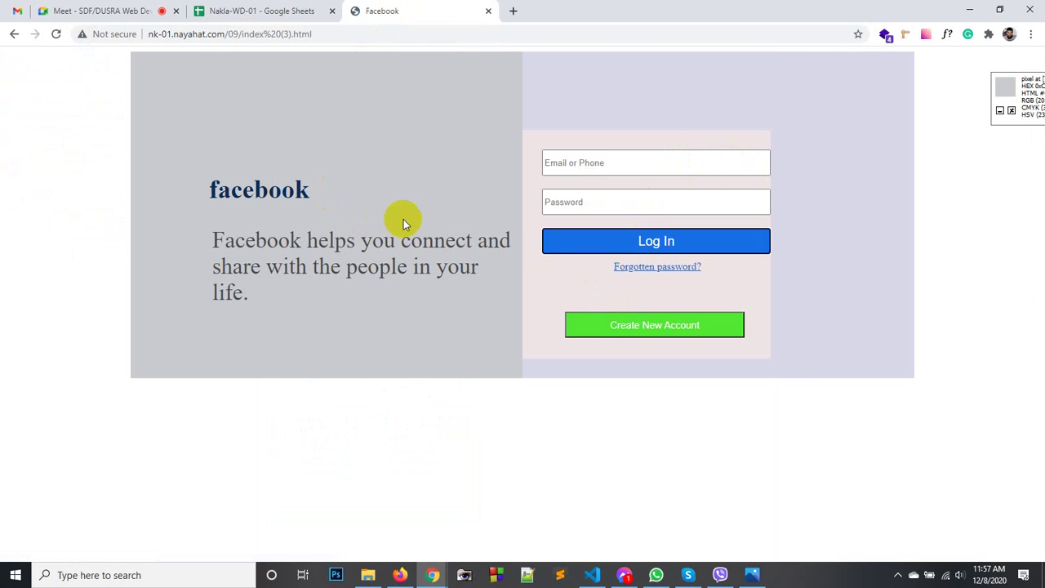
# In the Assessment sheet, set the Class 19 status in V10 to Complete.
pyautogui.click(225, 10)
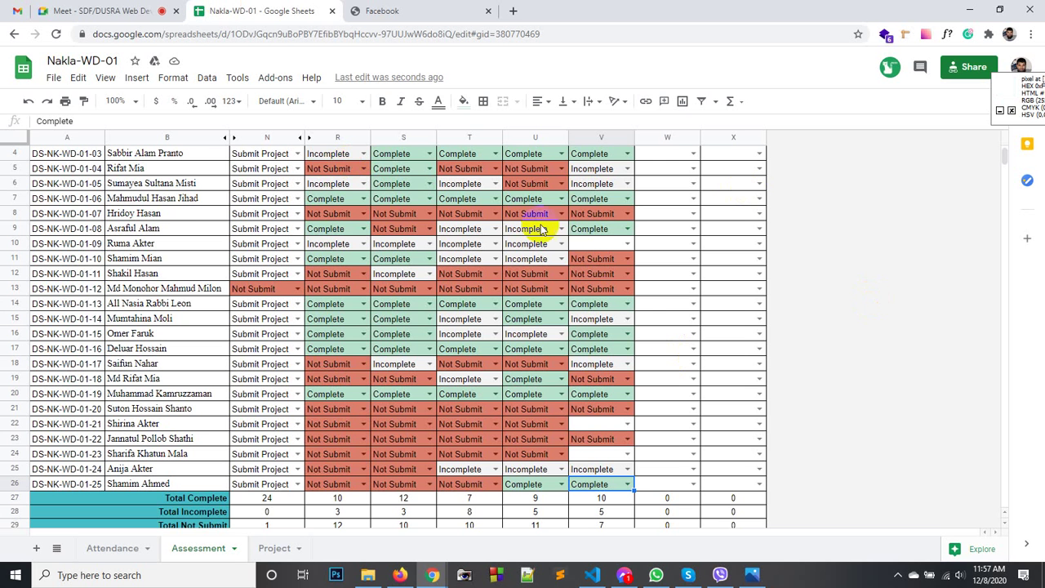
pyautogui.click(626, 245)
pyautogui.click(608, 261)
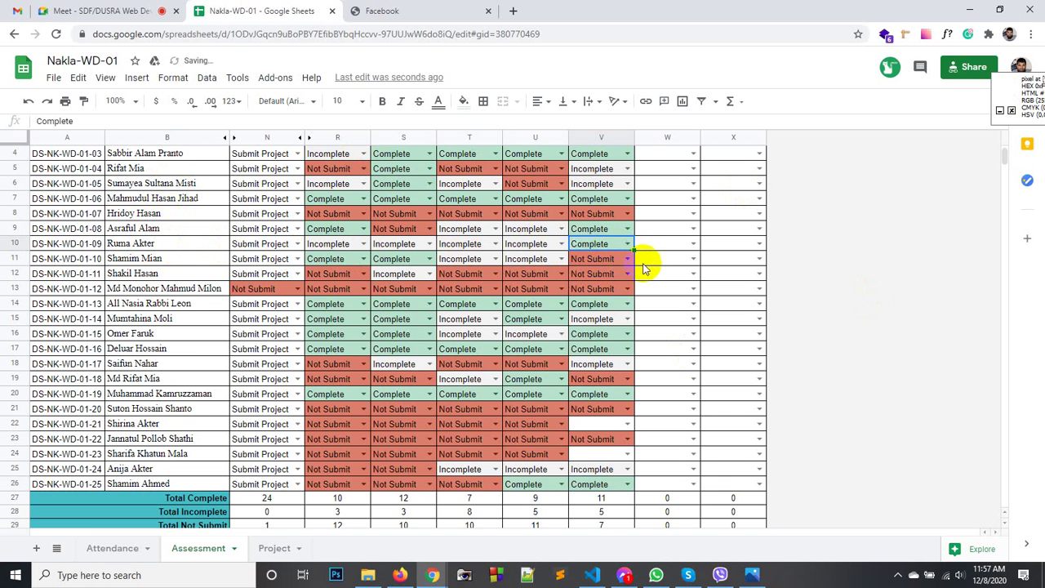
pyautogui.click(661, 263)
pyautogui.scroll(2, 661, 262)
pyautogui.scroll(-3, 653, 269)
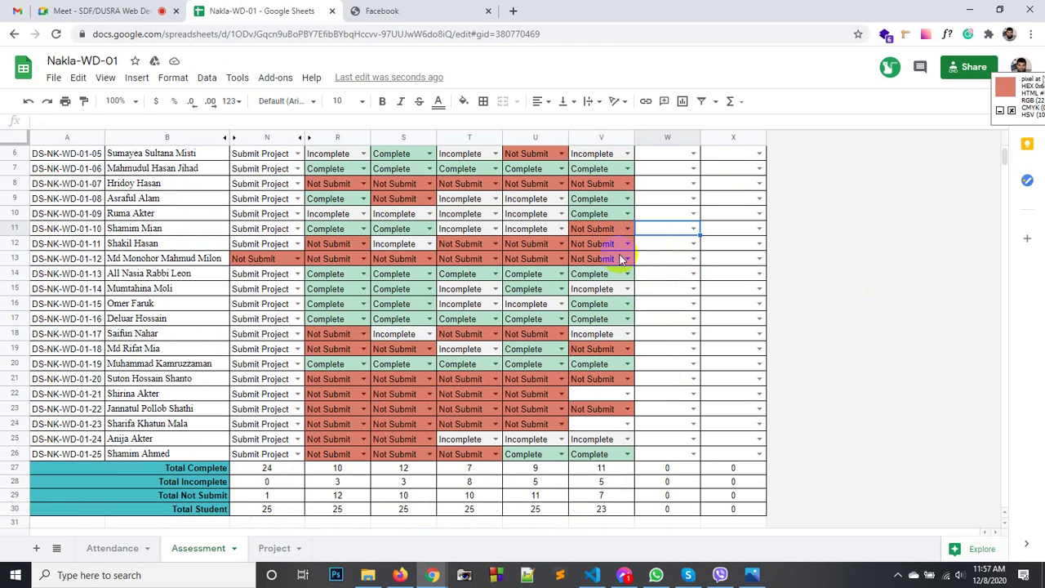
# Load the /10 directory on nk-01.nayahat.com and refresh the listing.
pyautogui.click(378, 8)
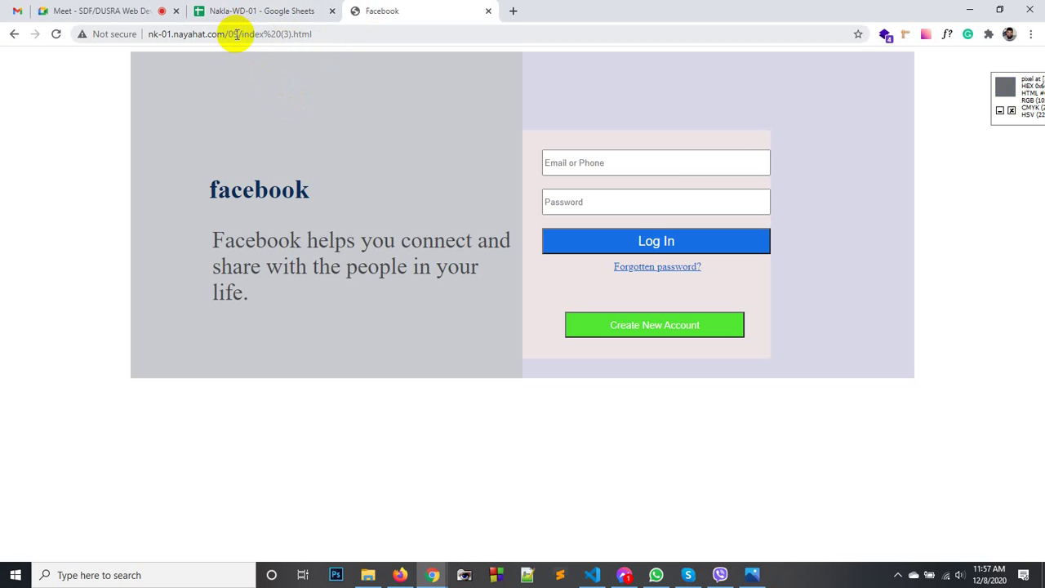
pyautogui.moveTo(231, 33); pyautogui.dragTo(564, 43)
pyautogui.write('10/')
pyautogui.press('Return')
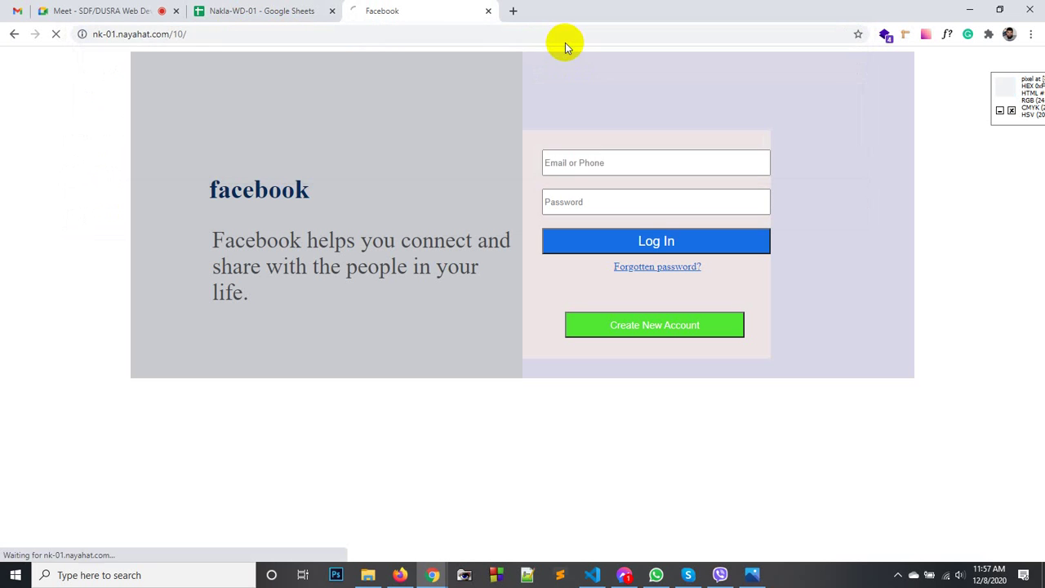
pyautogui.press('F5')
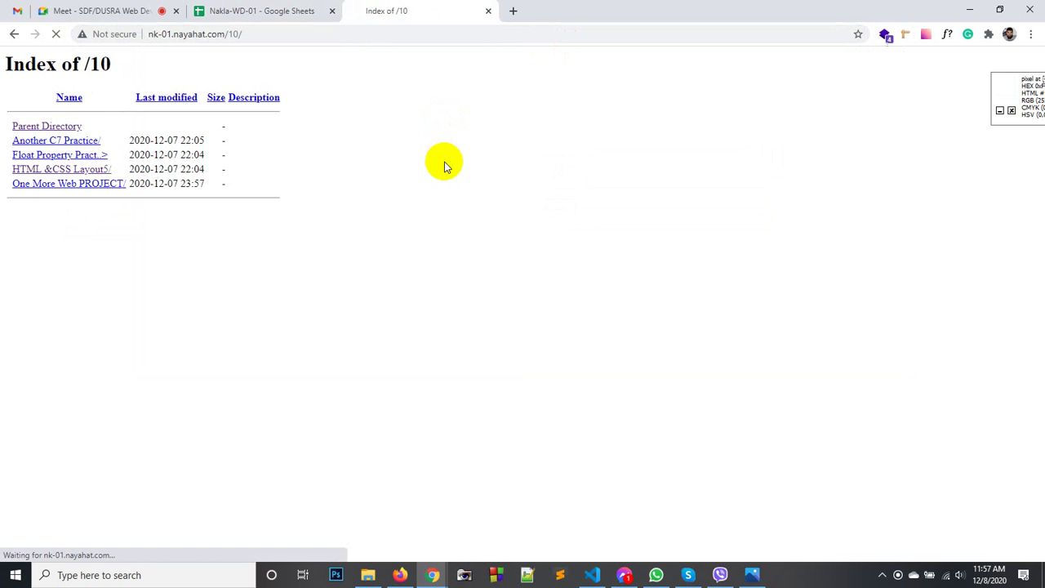
# Open the Float Property Practice, Another C7 Practice and One More Web PROJECT folders in separate tabs and review each page.
pyautogui.middleClick(60, 155)
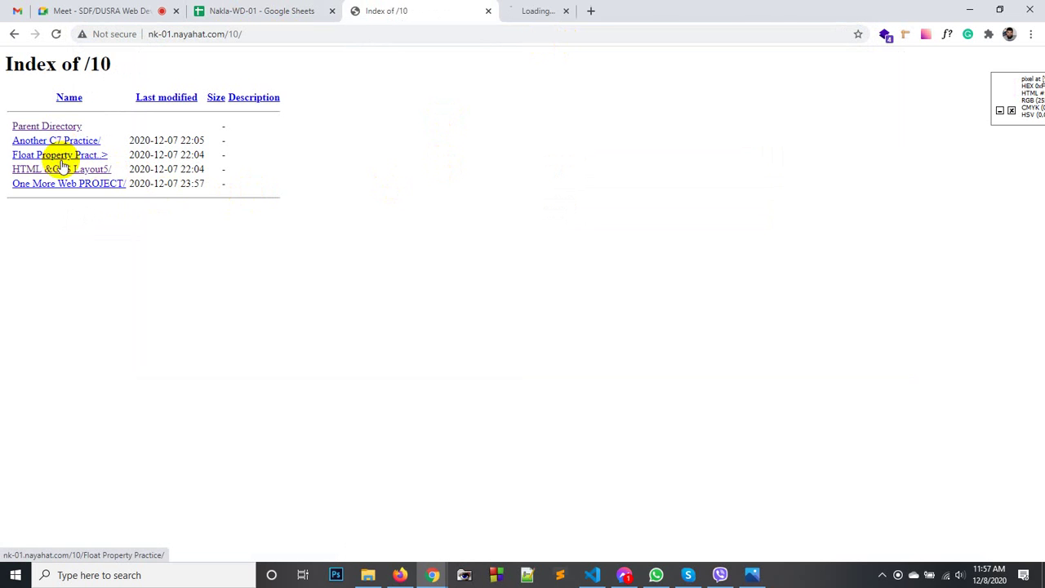
pyautogui.middleClick(63, 185)
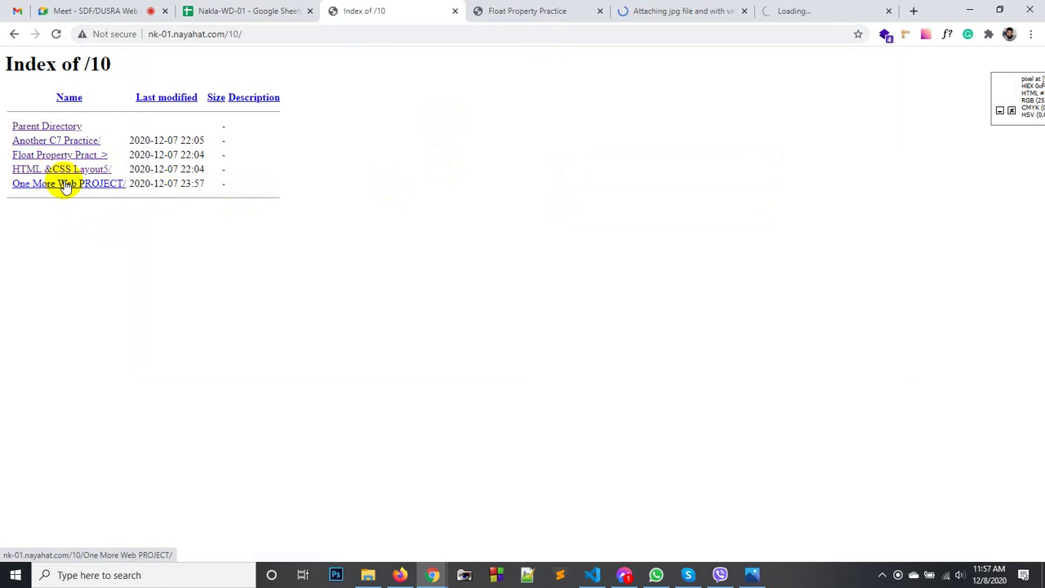
pyautogui.click(529, 10)
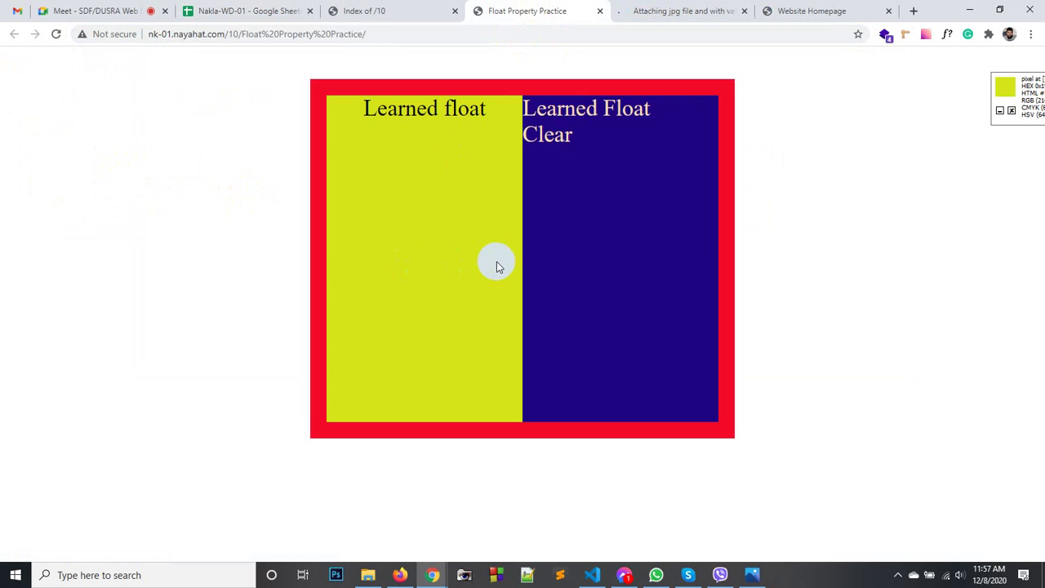
pyautogui.click(678, 11)
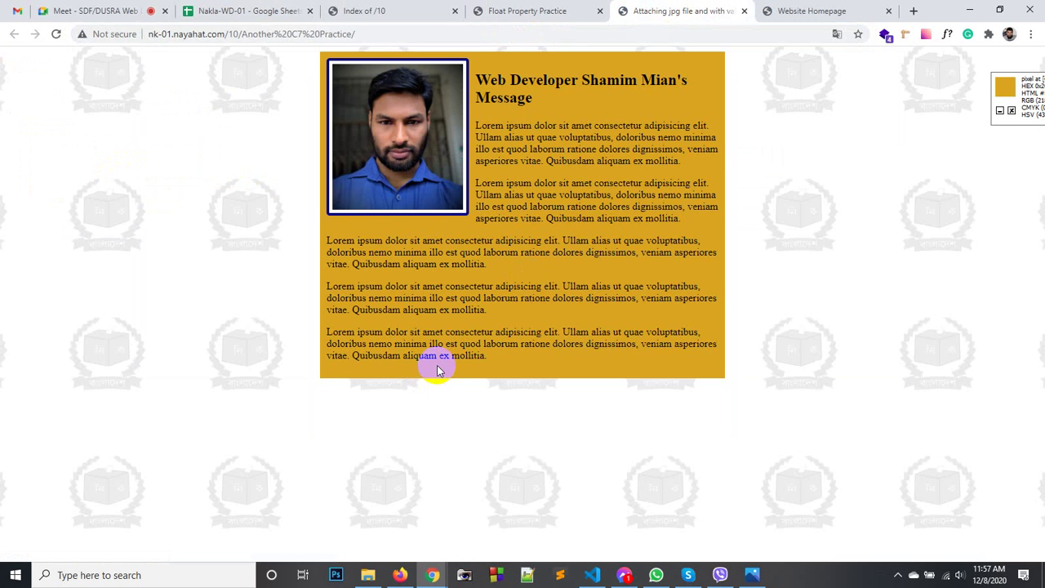
pyautogui.click(805, 12)
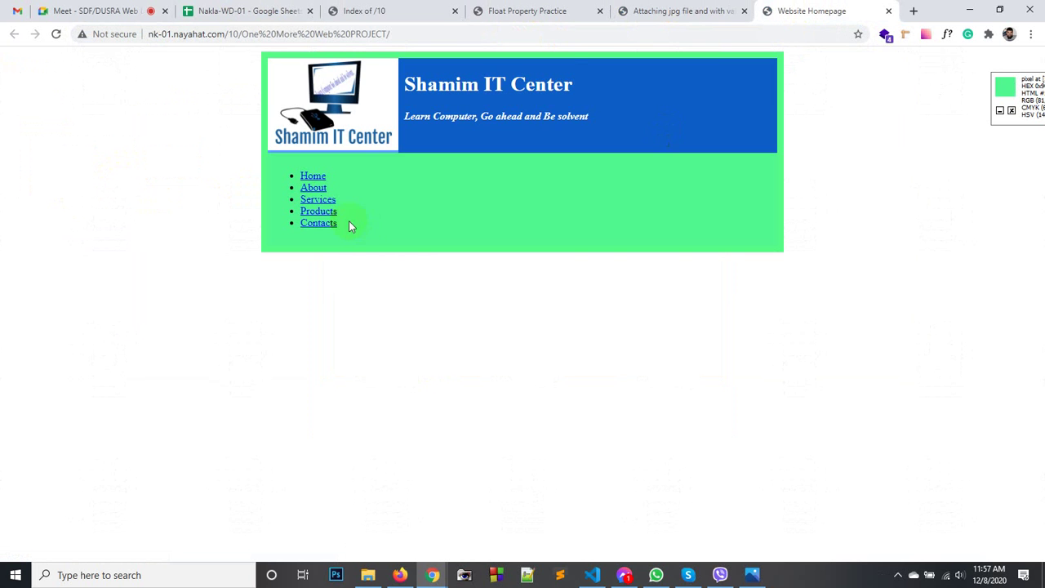
pyautogui.click(538, 9)
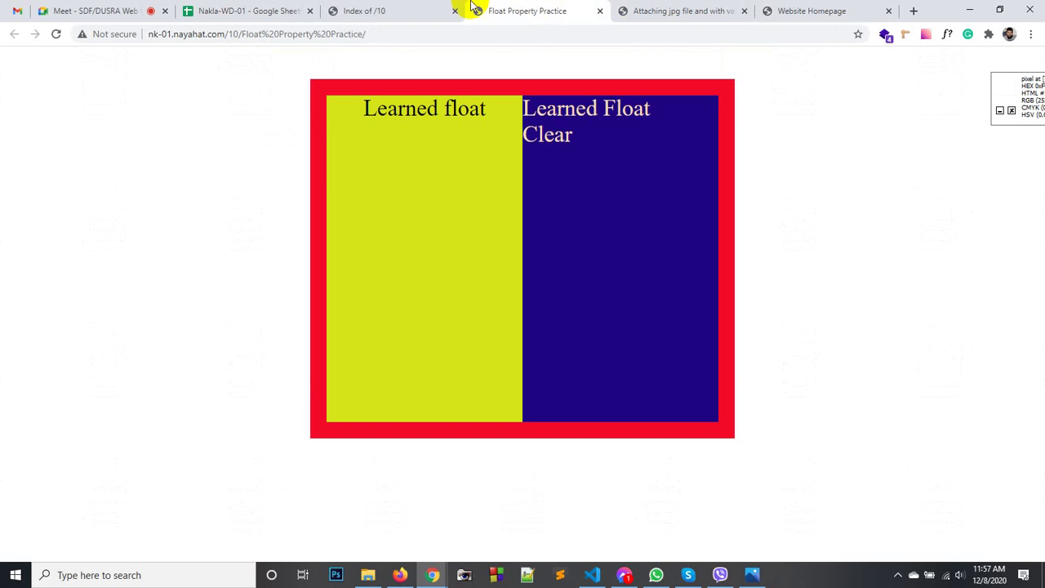
# Open HTML &CSS Layout5 from the /10 listing and close every /10 tab except the One More Web PROJECT page.
pyautogui.click(434, 9)
pyautogui.click(61, 169)
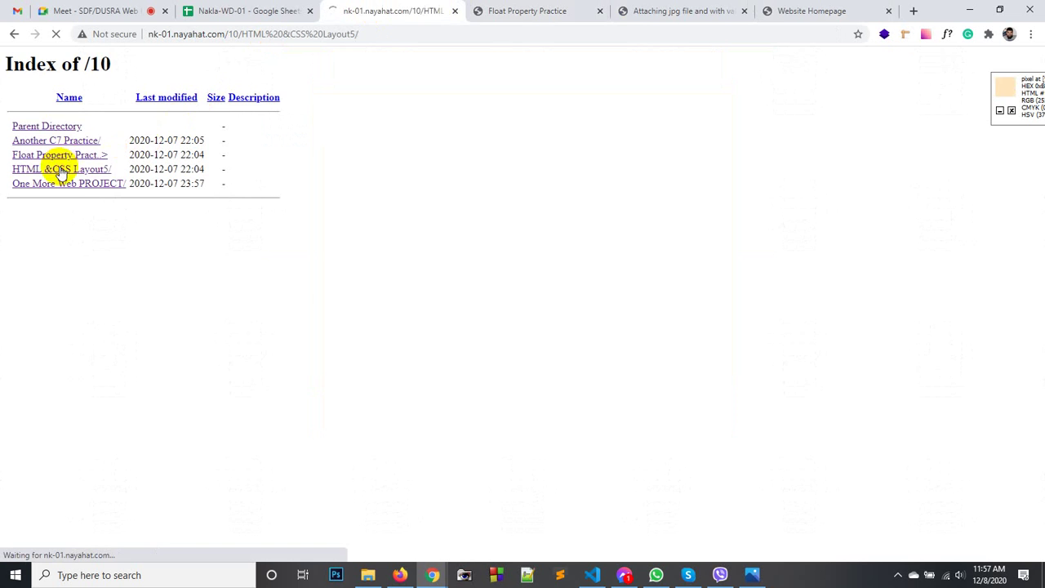
pyautogui.click(455, 11)
pyautogui.click(457, 11)
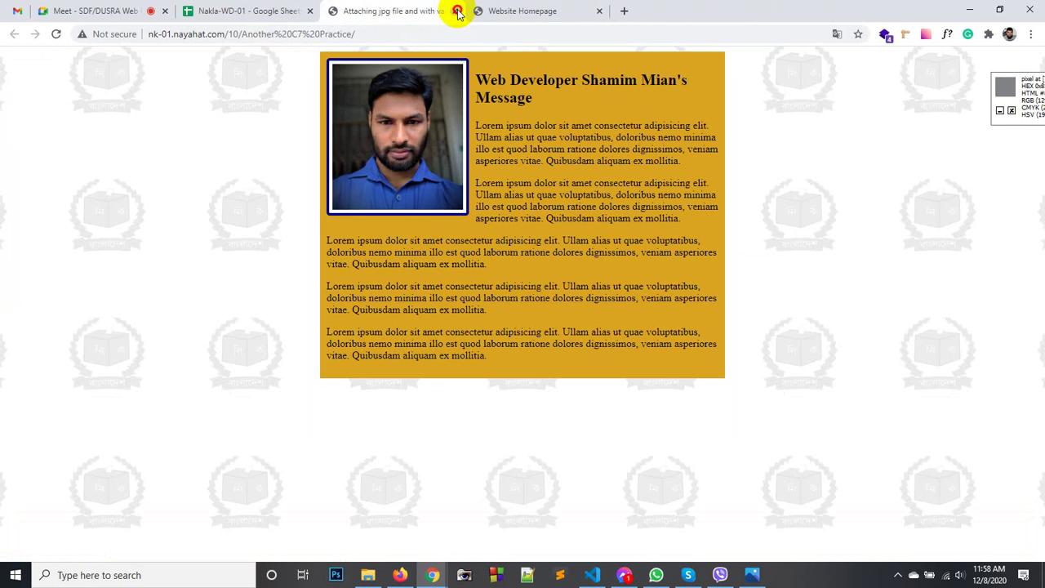
pyautogui.click(458, 11)
# Load the /11 directory on nk-01.nayahat.com in the remaining project tab.
pyautogui.moveTo(231, 35); pyautogui.dragTo(391, 35)
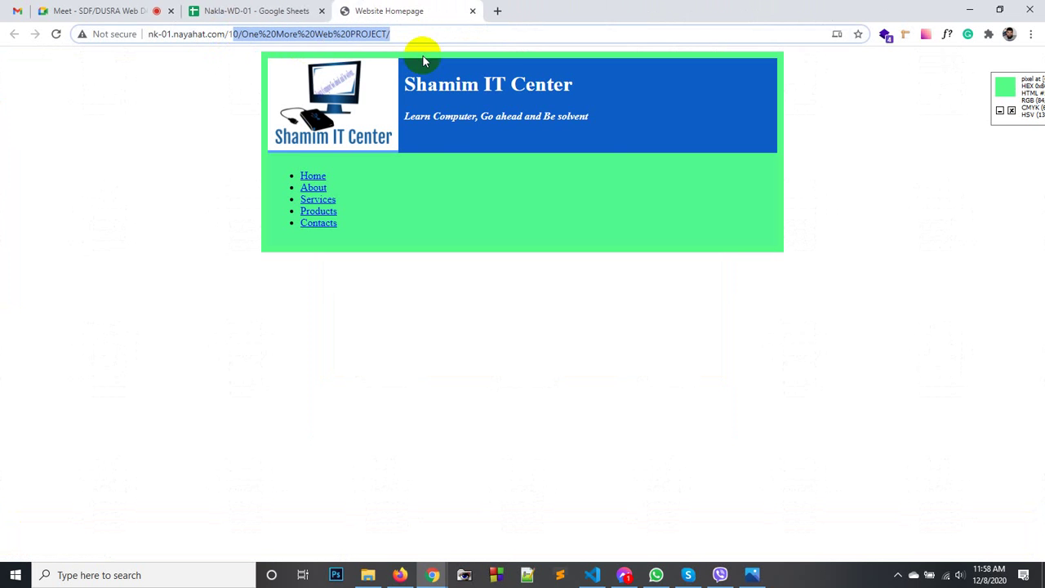
pyautogui.write('11')
pyautogui.press('Return')
# In the Assessment sheet, set the Class 19 status in V11 to Incomplete.
pyautogui.click(265, 10)
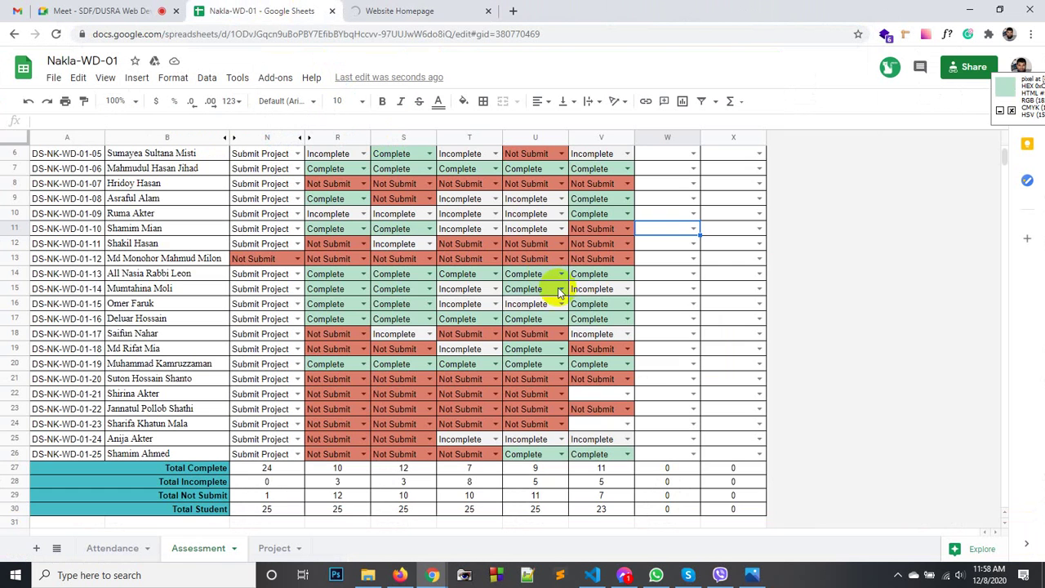
pyautogui.click(627, 229)
pyautogui.click(602, 260)
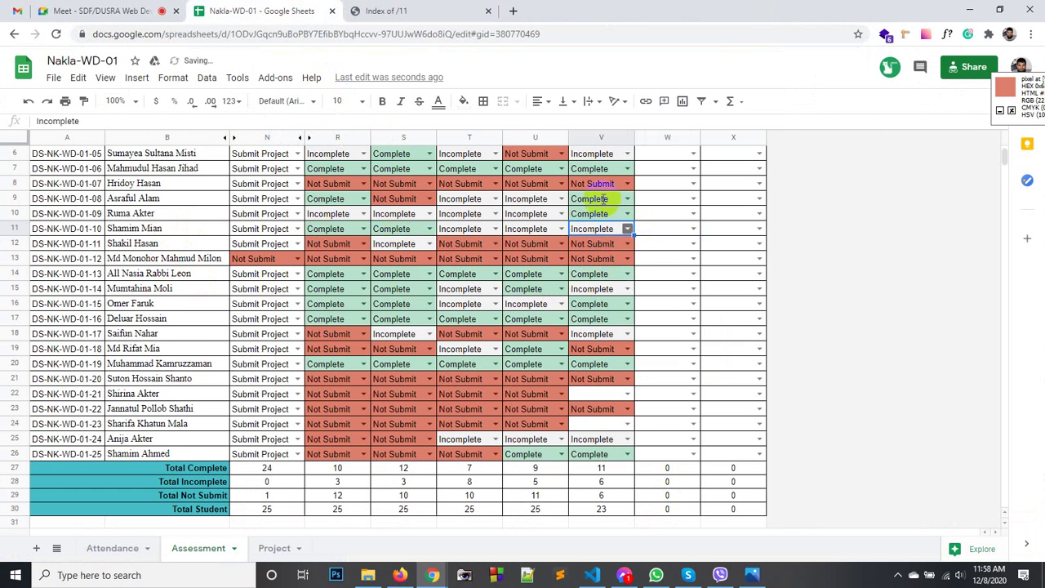
# Return to the /11 directory listing and refresh it to check for new submissions.
pyautogui.click(392, 10)
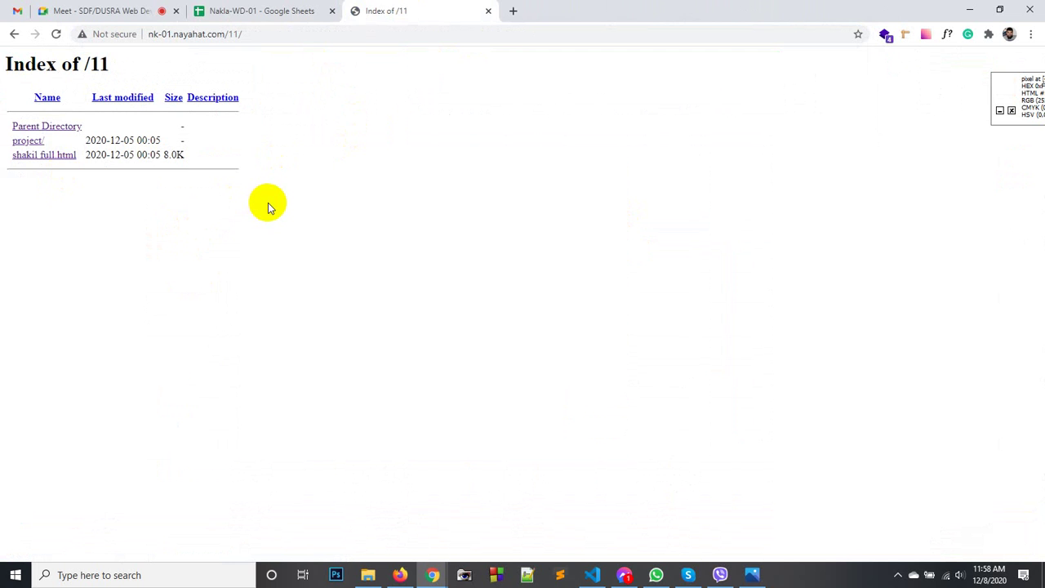
pyautogui.press('F5')
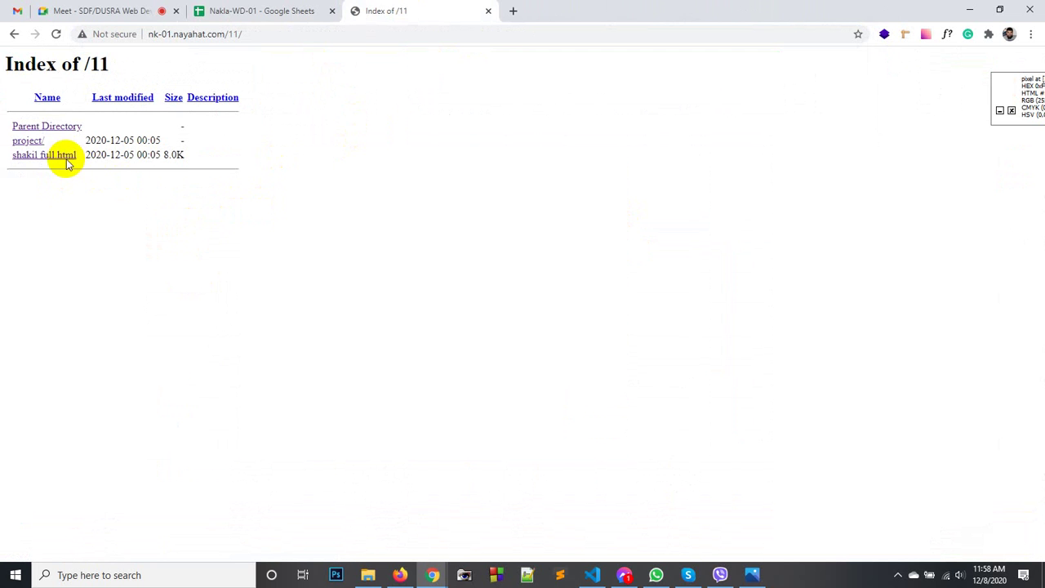
# Open the HTML file and the project folder from the /11 listing to check both pages, and close them.
pyautogui.middleClick(68, 161)
pyautogui.middleClick(34, 140)
pyautogui.click(591, 6)
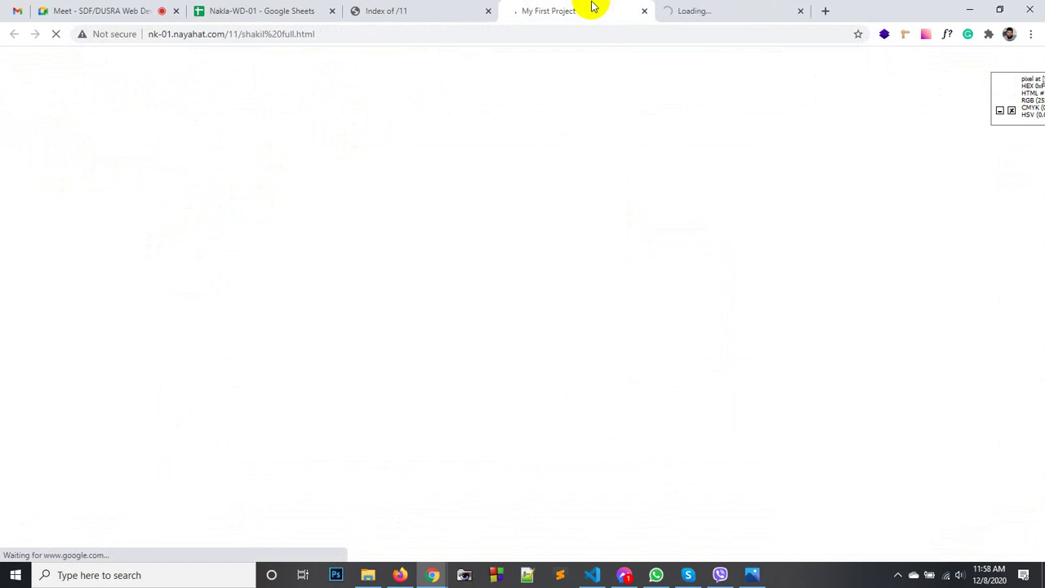
pyautogui.click(674, 10)
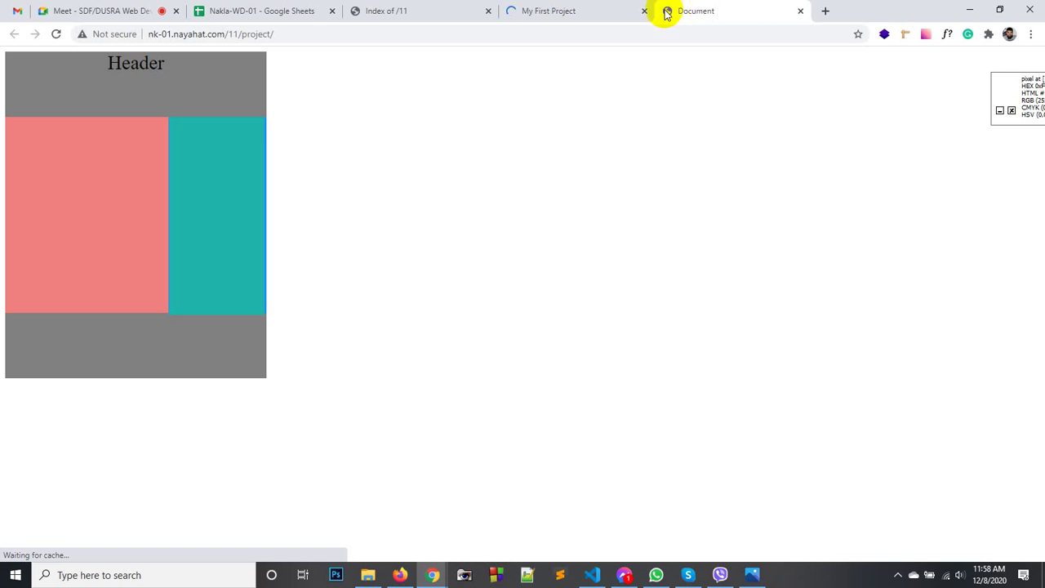
pyautogui.click(645, 15)
pyautogui.click(641, 12)
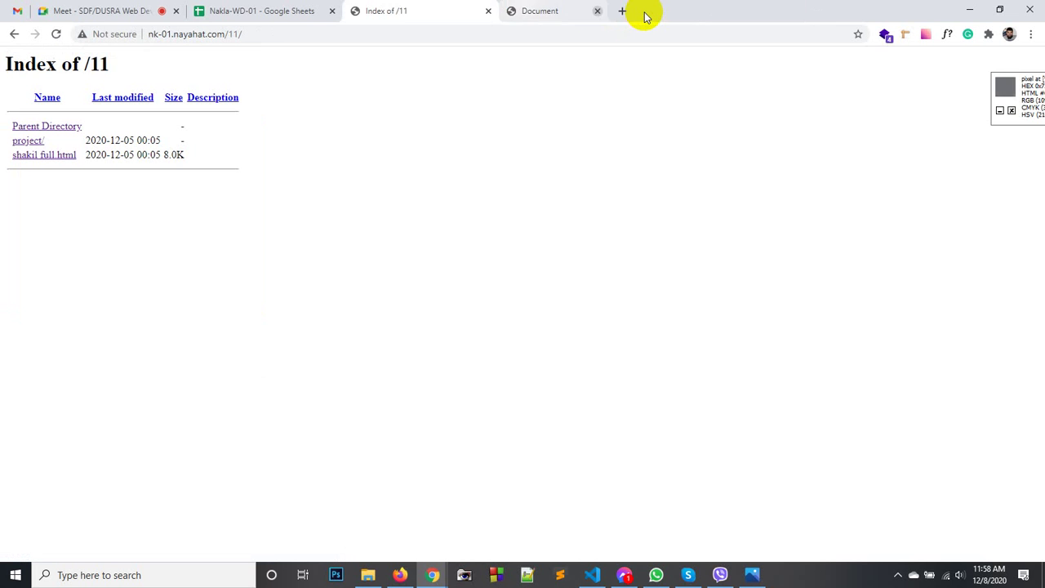
# Load the /10 directory on nk-01.nayahat.com and open its four submission folders in separate tabs.
pyautogui.moveTo(228, 34); pyautogui.dragTo(257, 33)
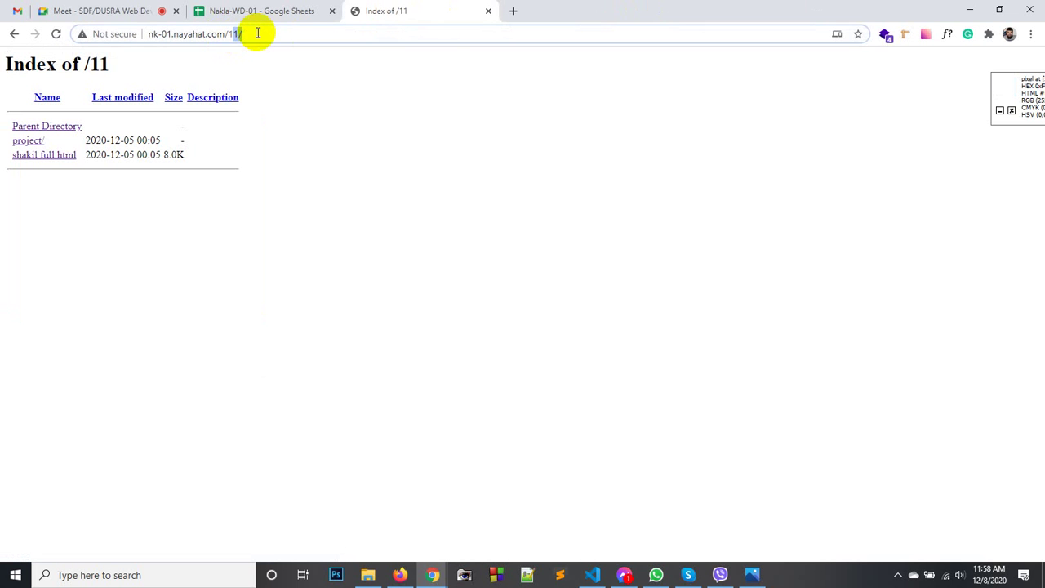
pyautogui.write('10/')
pyautogui.press('Return')
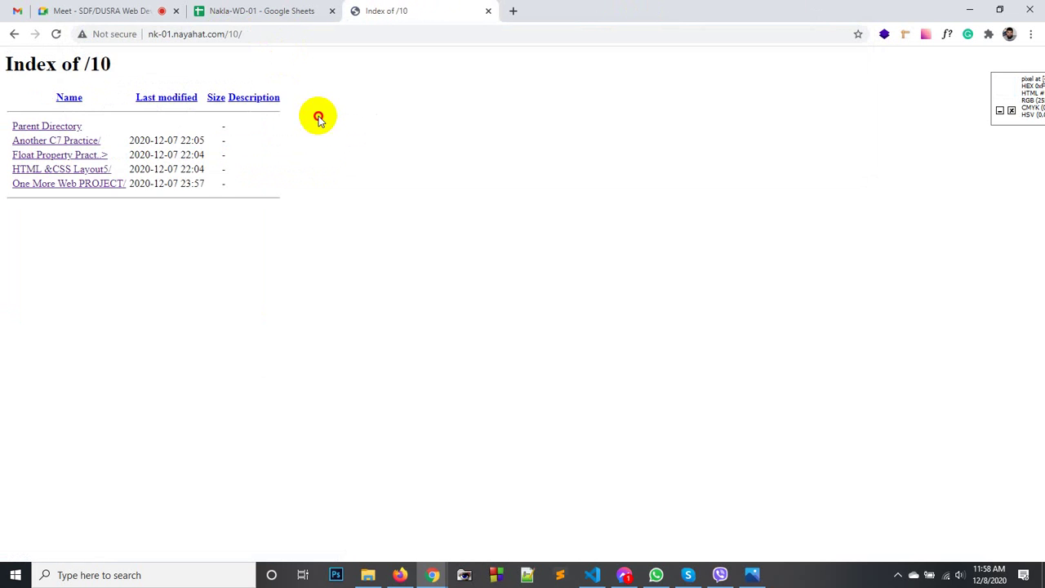
pyautogui.keyDown('ctrl'); pyautogui.click(35, 154); pyautogui.keyUp('ctrl')
pyautogui.keyDown('ctrl'); pyautogui.click(35, 169); pyautogui.keyUp('ctrl')
pyautogui.keyDown('ctrl'); pyautogui.click(35, 183); pyautogui.keyUp('ctrl')
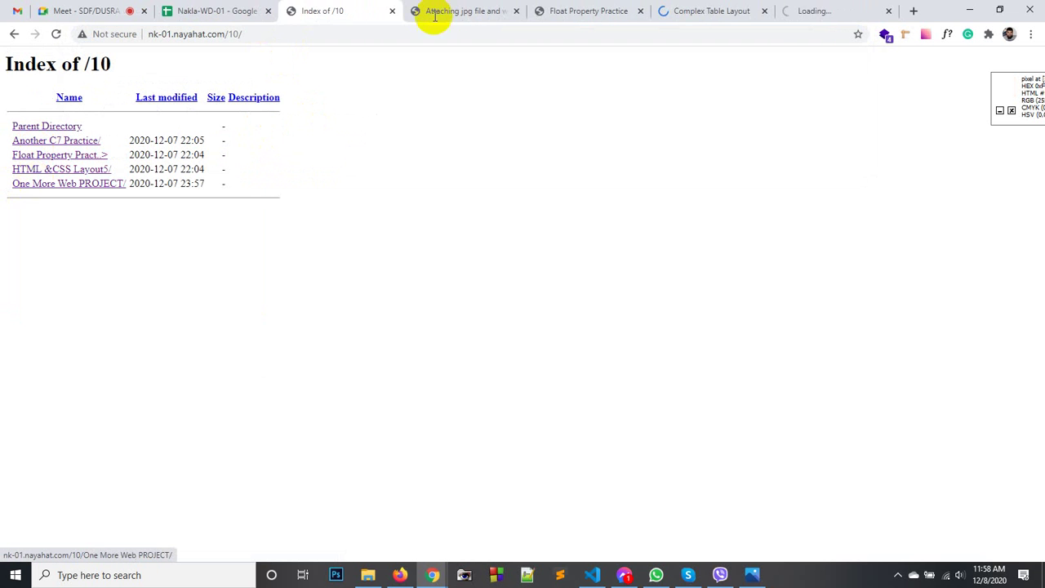
# Look through the opened /10 submission pages and close them all, keeping only the directory listing.
pyautogui.click(435, 13)
pyautogui.click(618, 10)
pyautogui.click(700, 9)
pyautogui.click(902, 8)
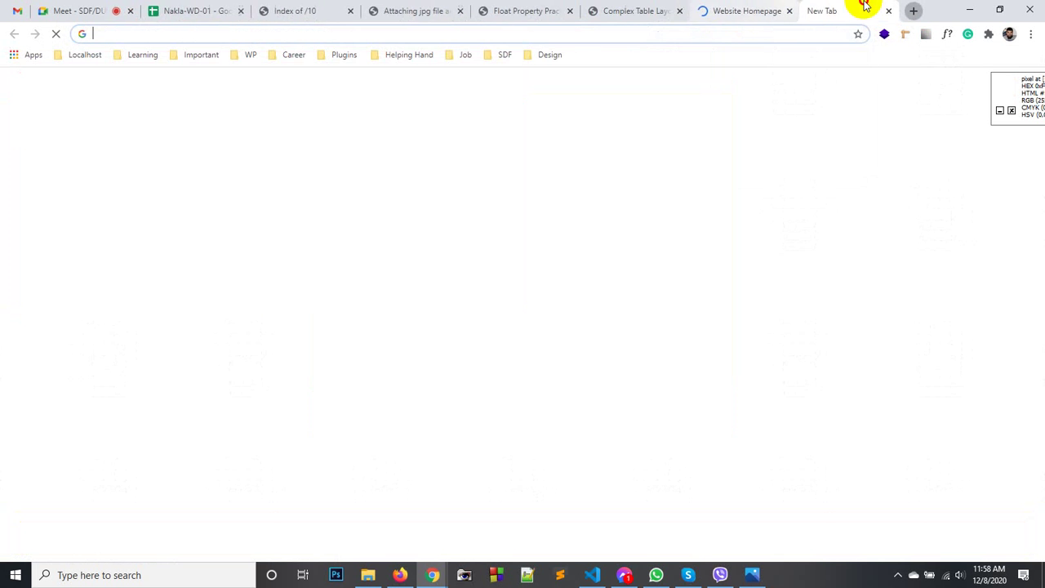
pyautogui.click(435, 13)
pyautogui.click(453, 12)
pyautogui.click(451, 13)
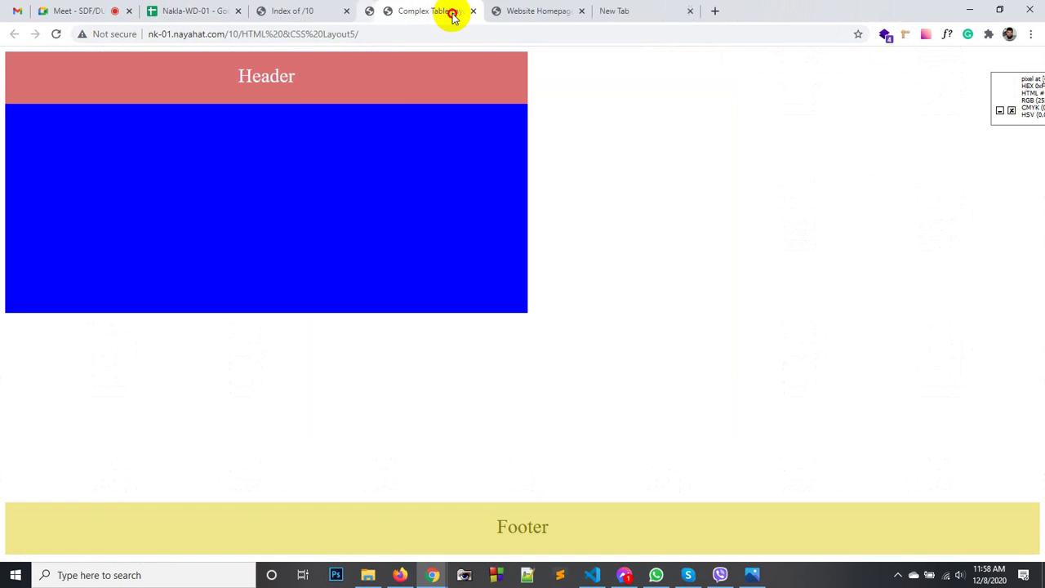
pyautogui.click(451, 13)
pyautogui.click(451, 13)
pyautogui.click(449, 13)
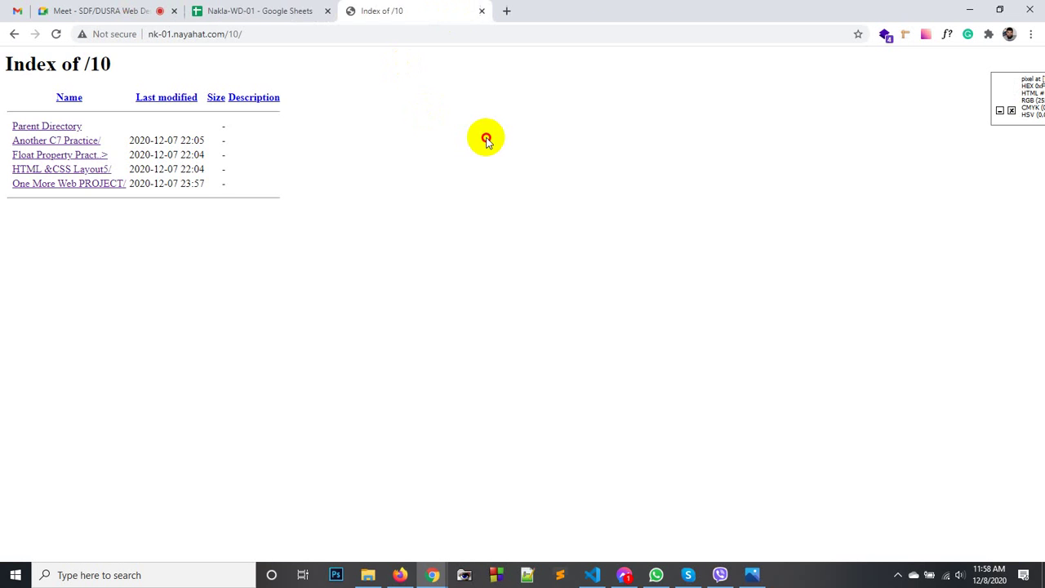
# Check the Class 19 column in the Assessment sheet, and load and refresh the /18 directory to look for submissions.
pyautogui.click(268, 9)
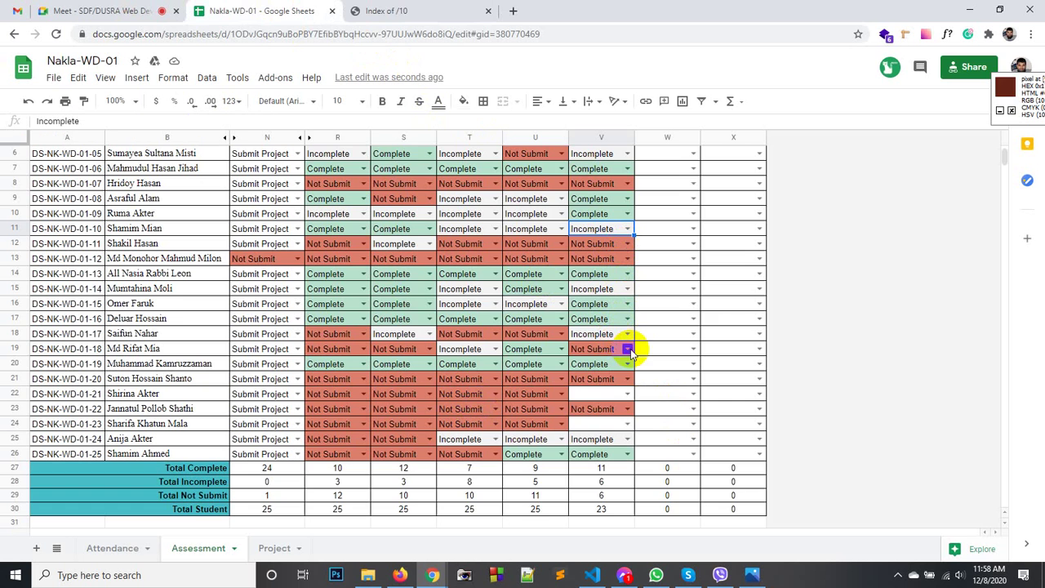
pyautogui.click(384, 11)
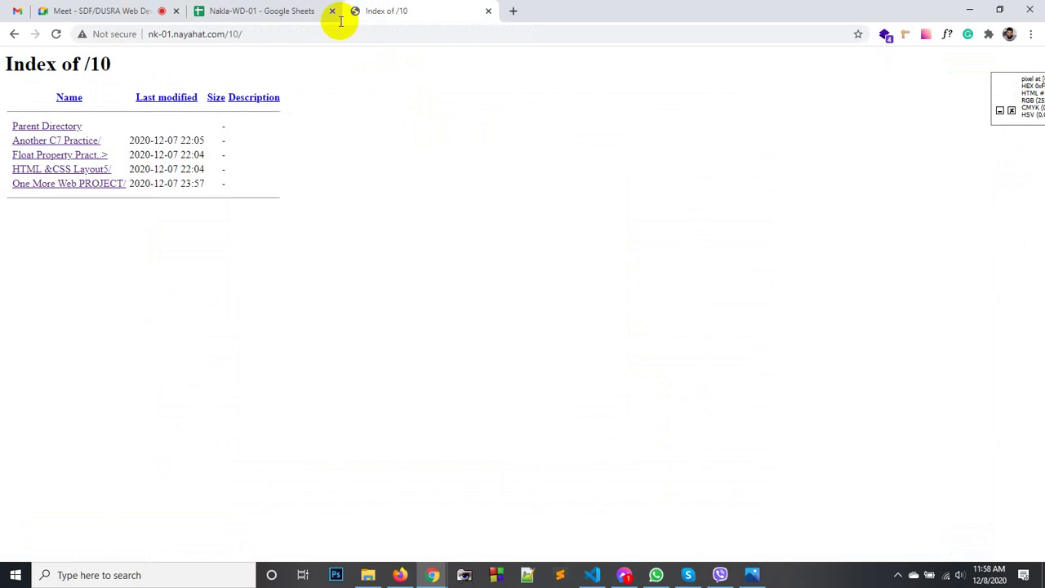
pyautogui.click(245, 33)
pyautogui.write('18/')
pyautogui.press('Return')
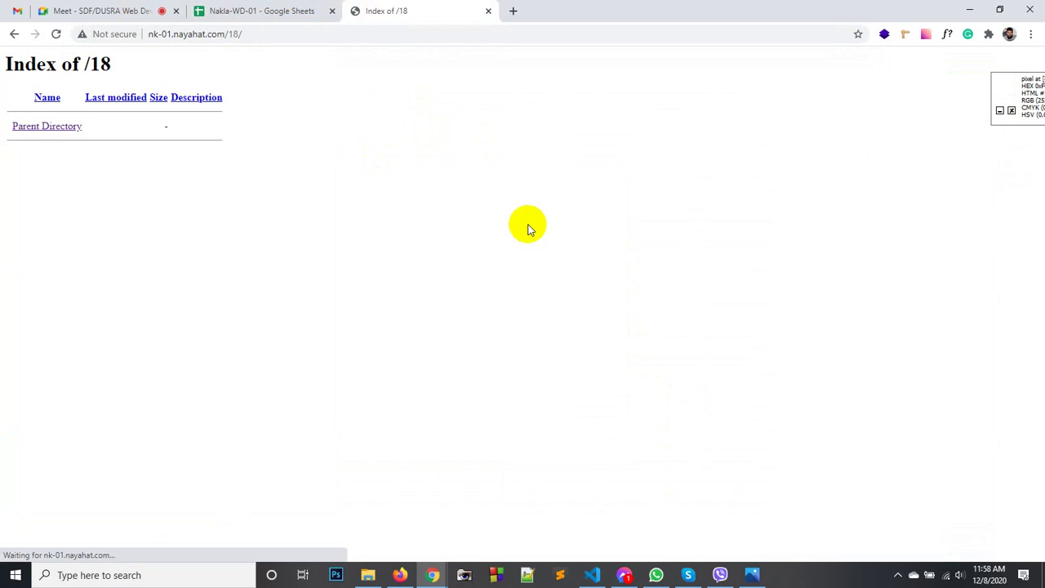
pyautogui.rightClick(451, 168)
pyautogui.click(540, 208)
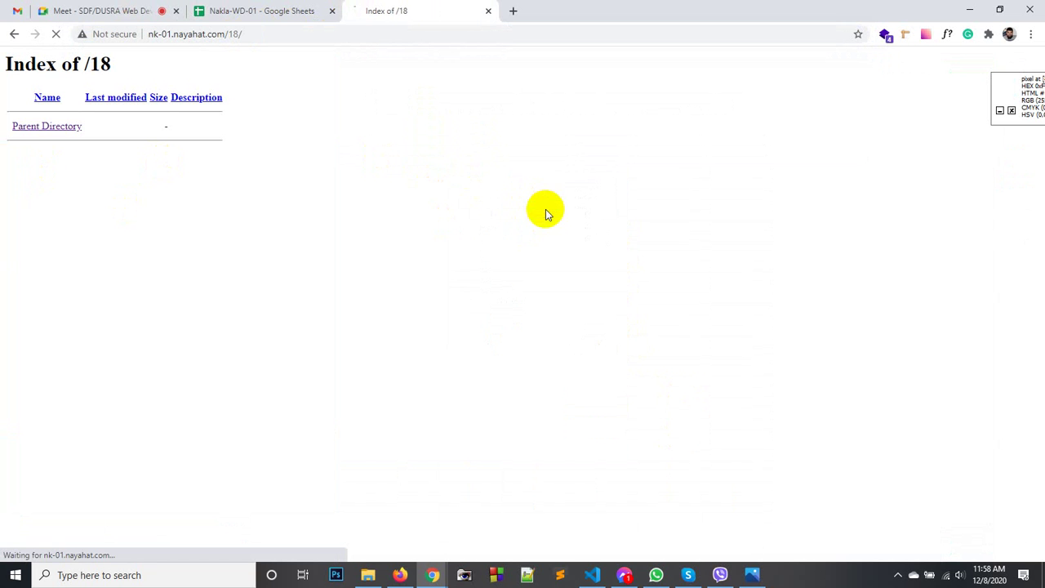
pyautogui.click(273, 10)
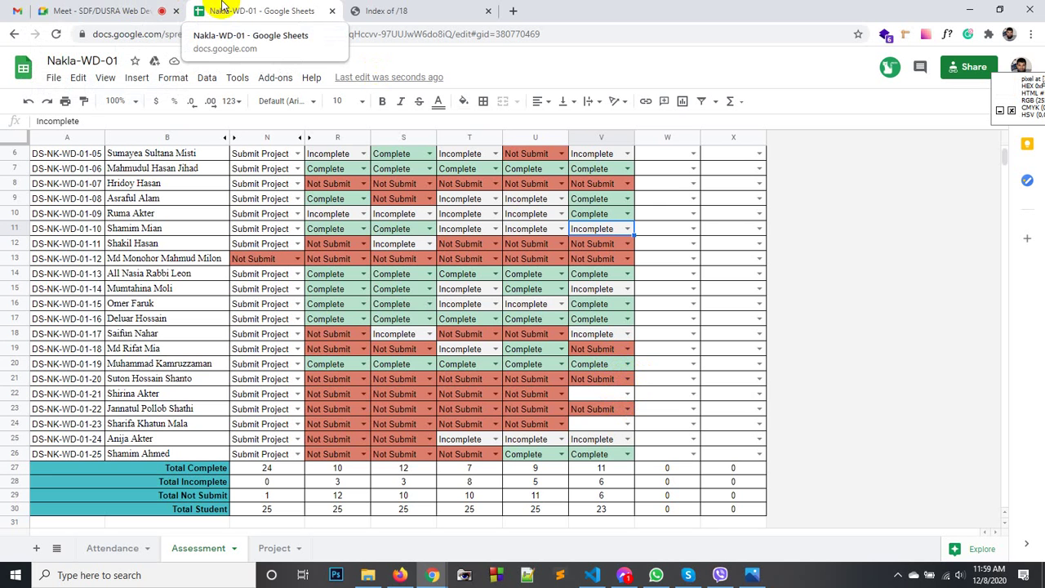
pyautogui.click(625, 574)
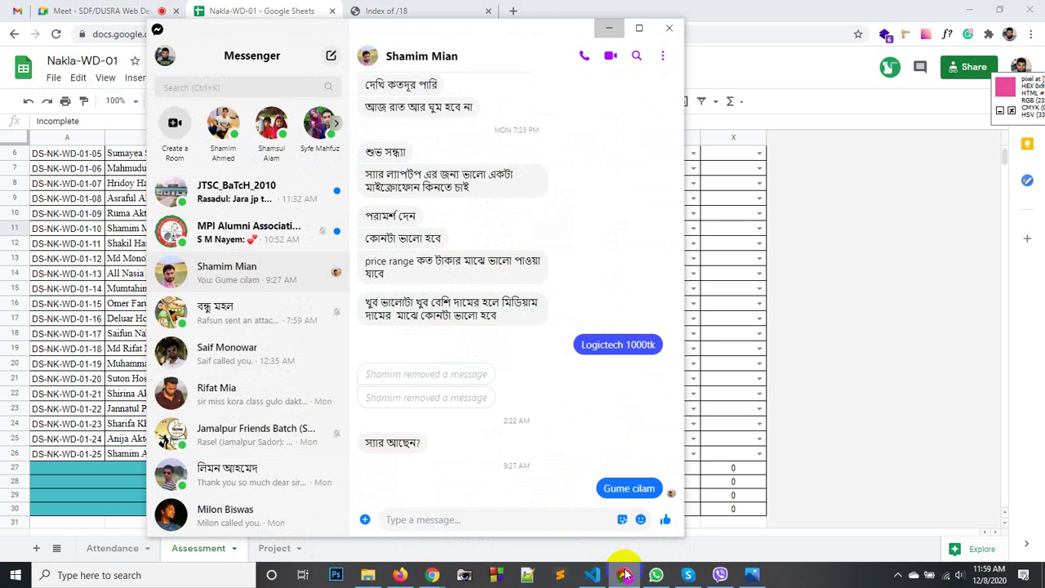
pyautogui.click(625, 574)
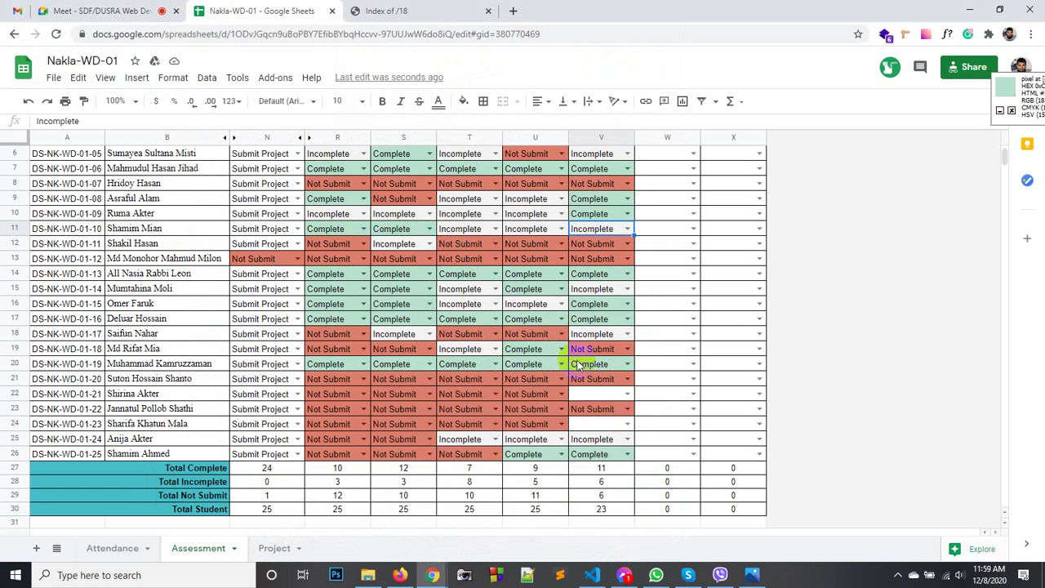
# Load the /21 directory on nk-01.nayahat.com, glance at the Meet call, and reload the submitted page.
pyautogui.click(376, 11)
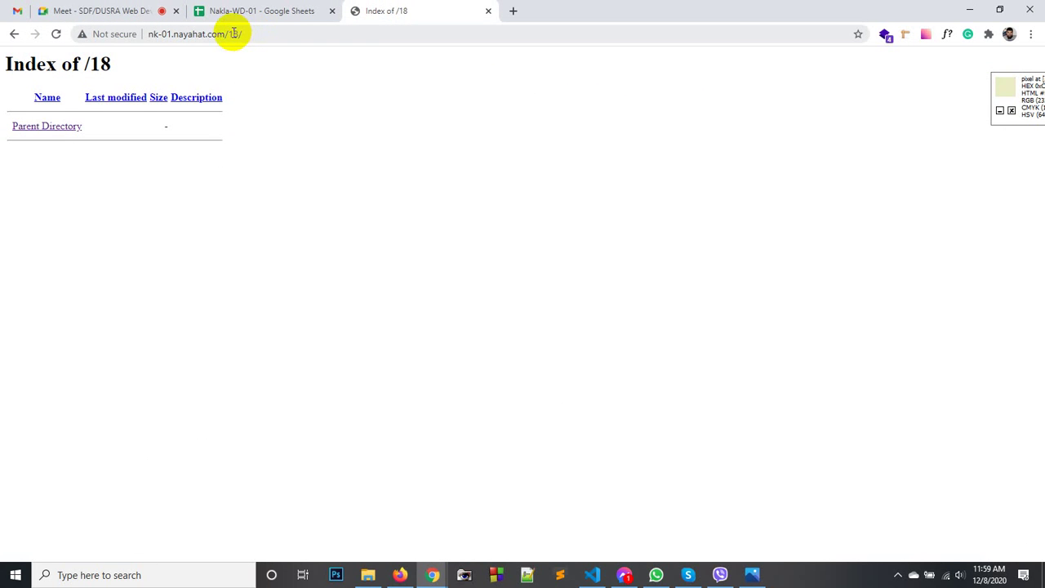
pyautogui.moveTo(230, 33); pyautogui.dragTo(298, 33)
pyautogui.write('21')
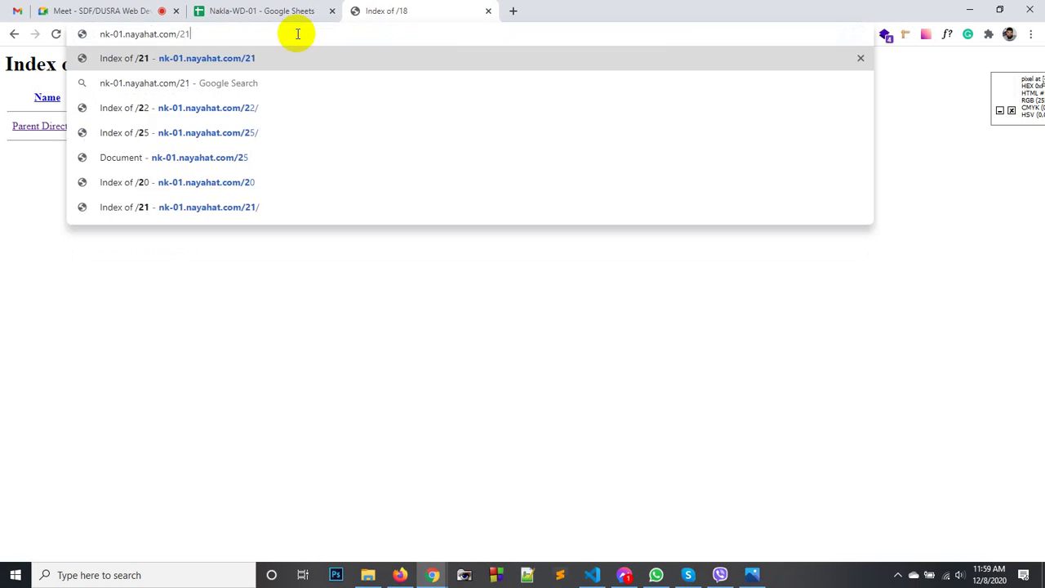
pyautogui.press('Return')
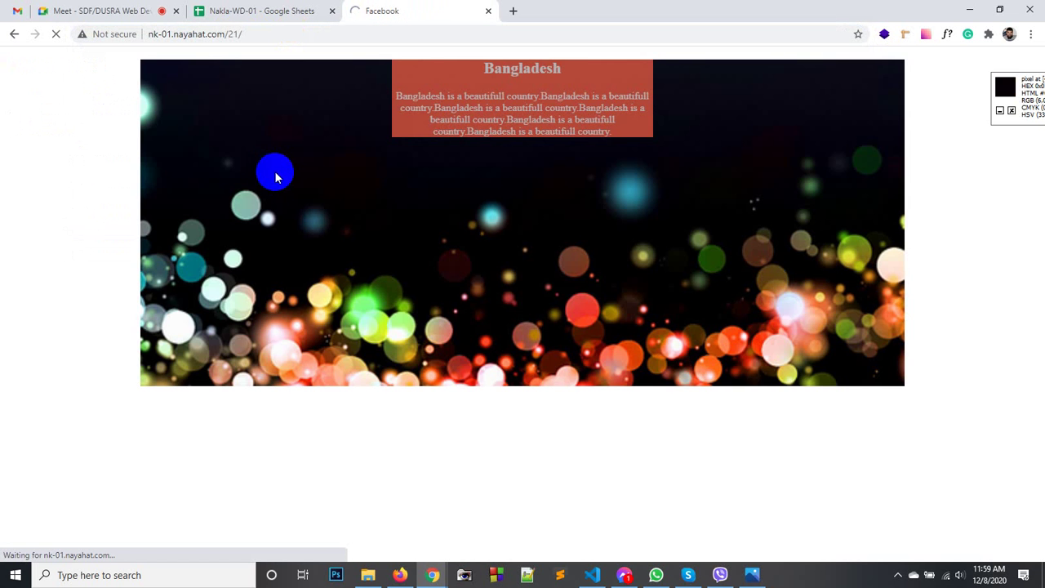
pyautogui.click(164, 11)
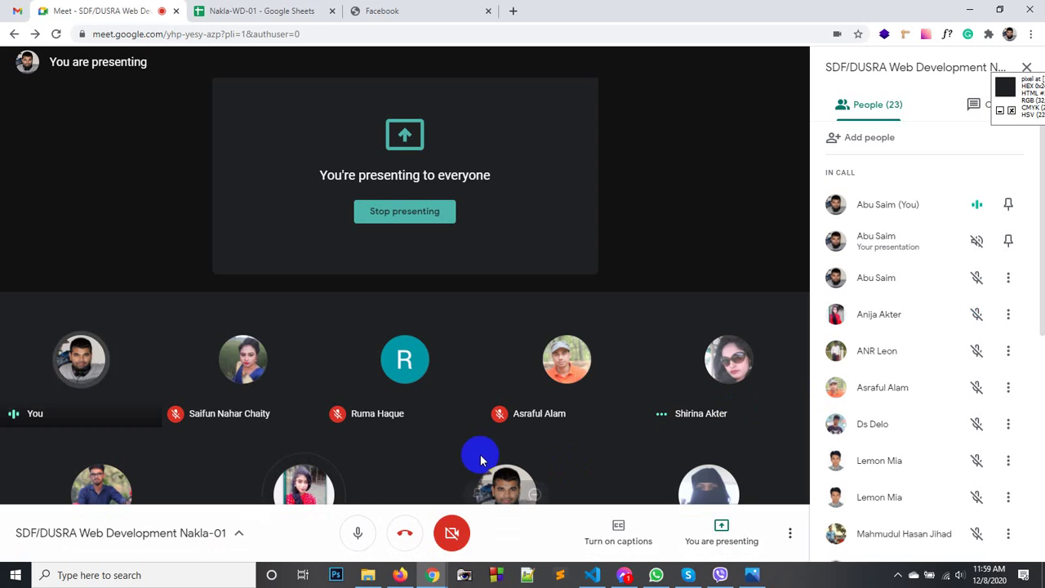
pyautogui.click(389, 13)
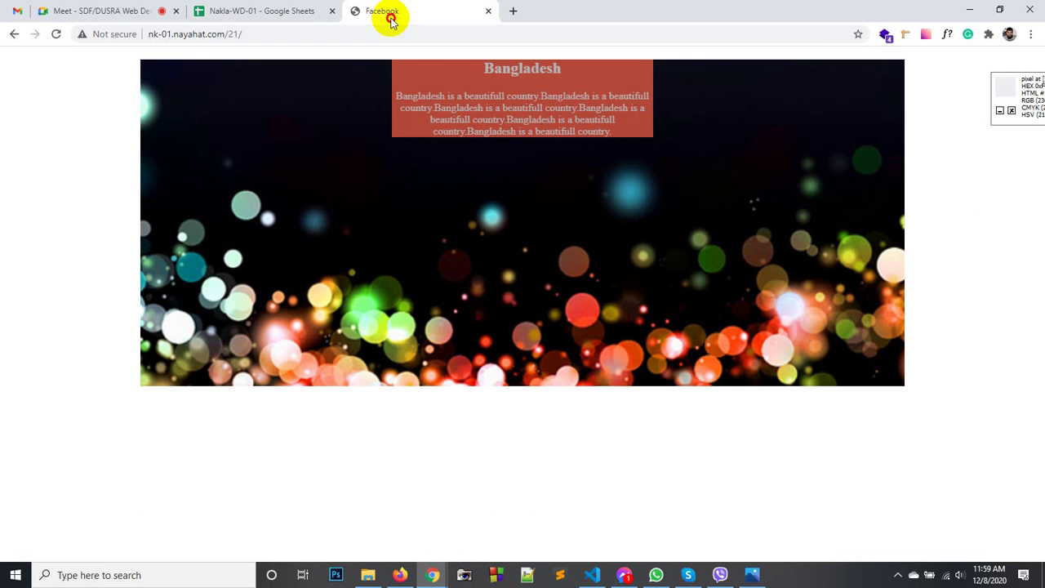
pyautogui.rightClick(314, 233)
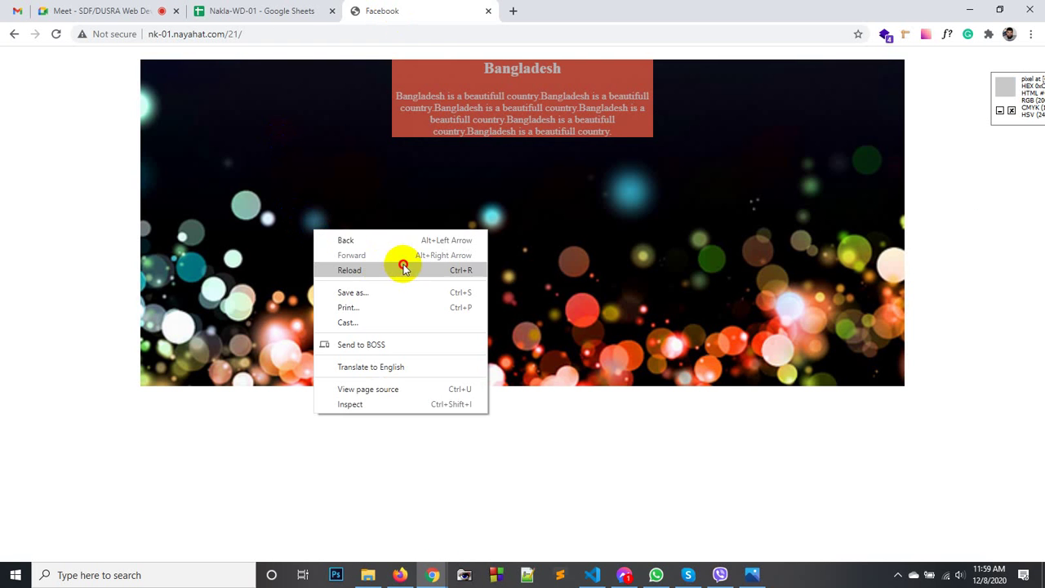
pyautogui.click(404, 269)
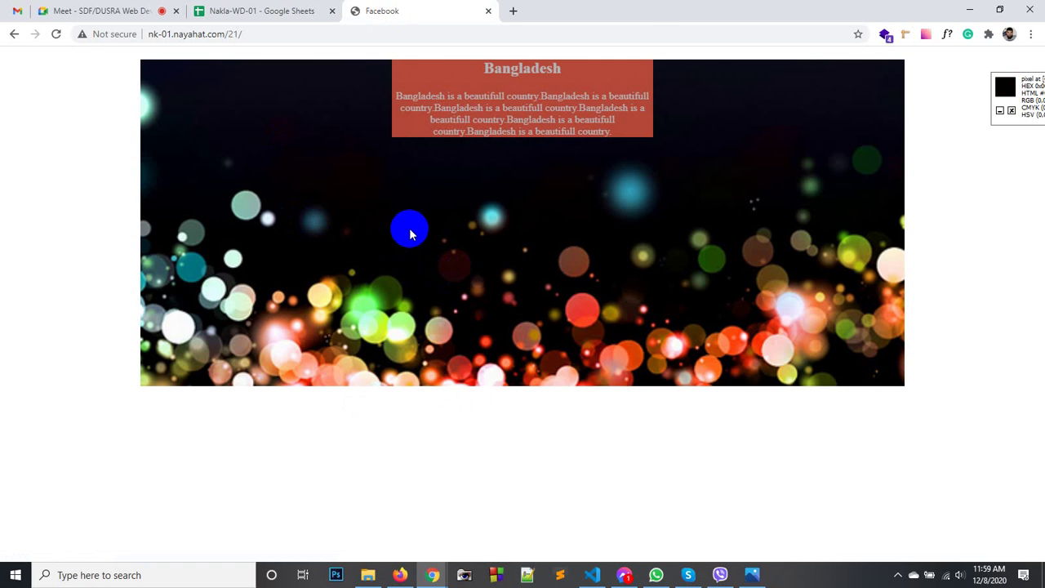
# Inspect the /21 page's HTML source and its linked style.css, and close both views.
pyautogui.hotkey('ctrl', 'u')
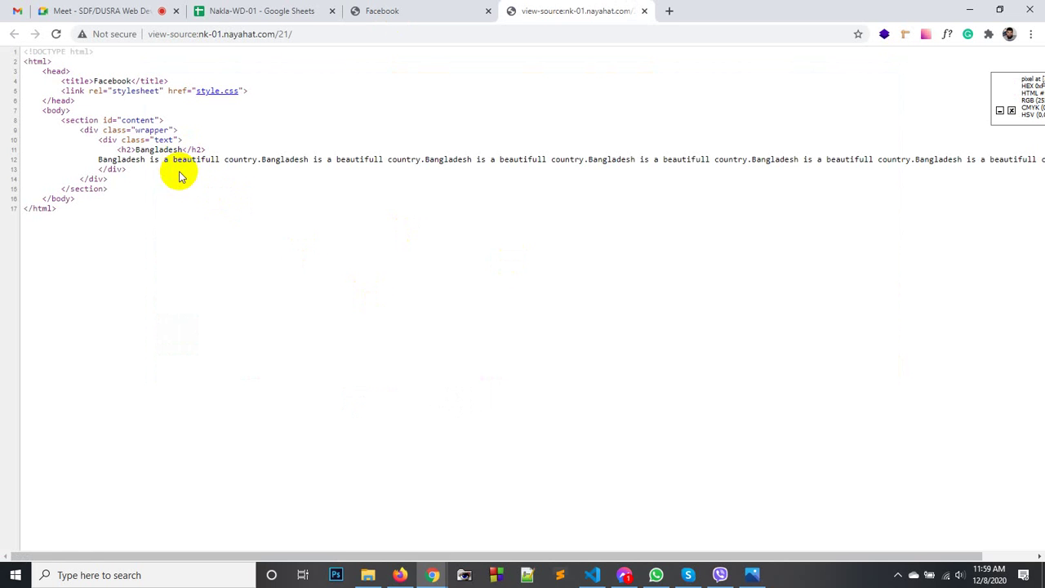
pyautogui.click(220, 91)
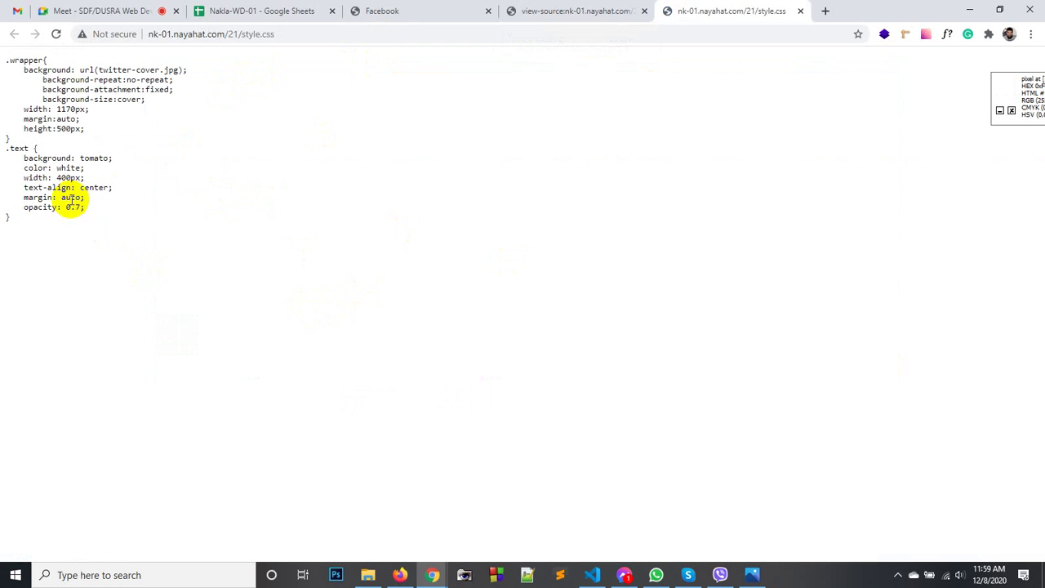
pyautogui.click(644, 10)
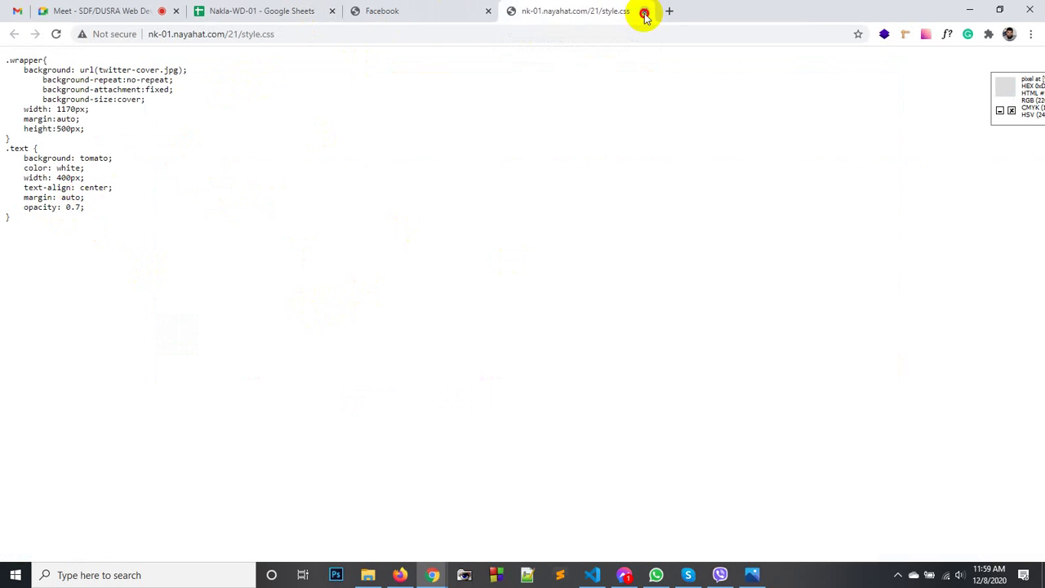
pyautogui.click(644, 11)
# In the Assessment sheet, set the Class 19 status in V22 to Incomplete.
pyautogui.click(303, 10)
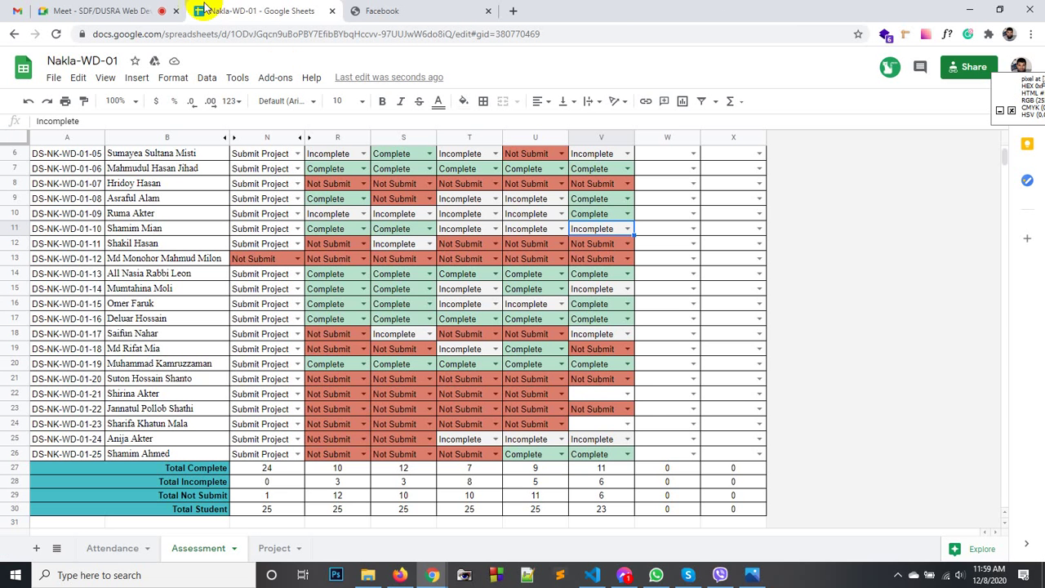
pyautogui.click(627, 393)
pyautogui.click(608, 423)
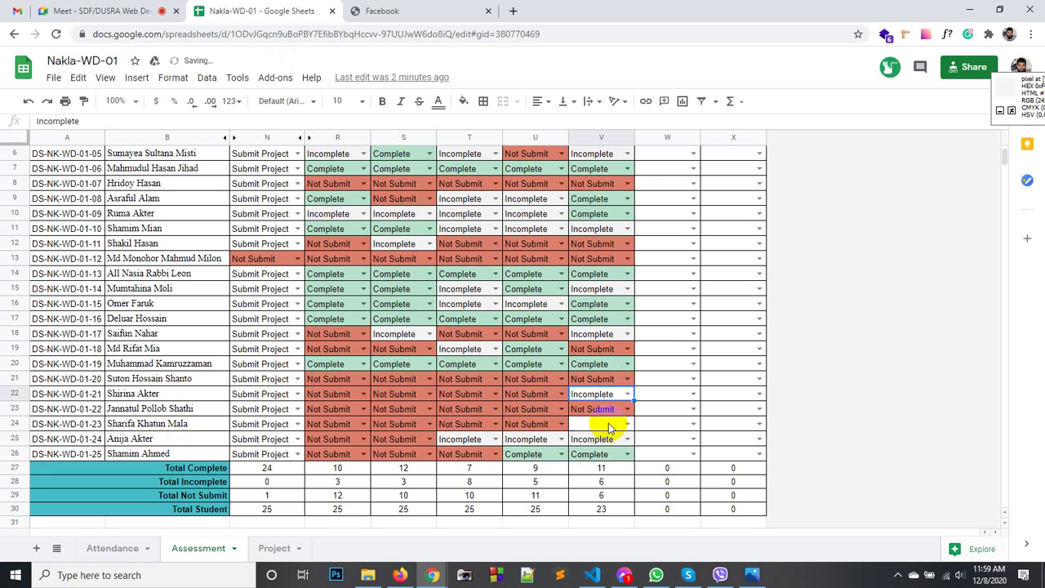
pyautogui.click(677, 416)
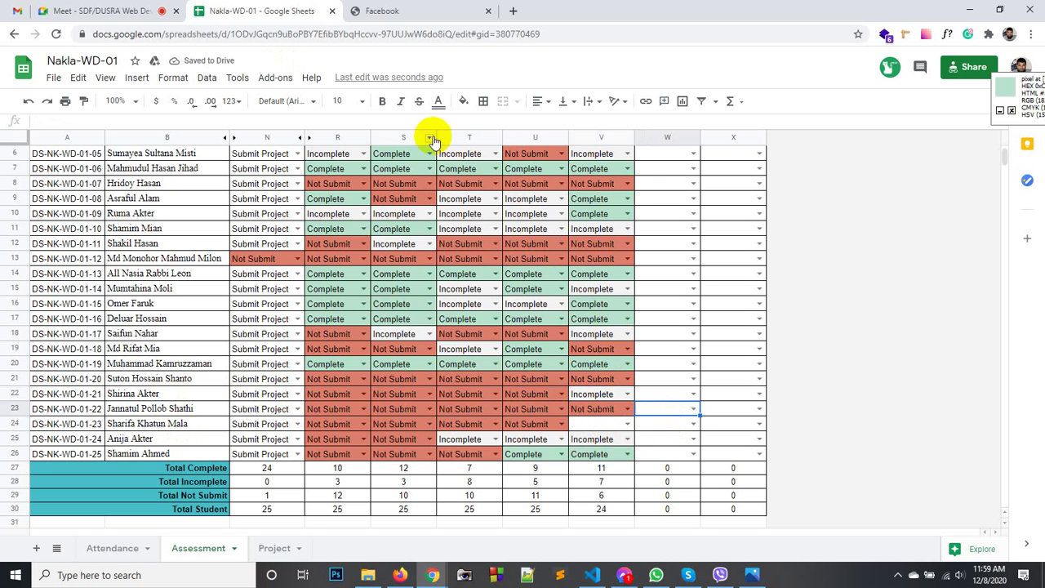
# In the Attendance sheet, unhide the columns between Class 1 and Class 17 to review the students' attendance records.
pyautogui.click(410, 8)
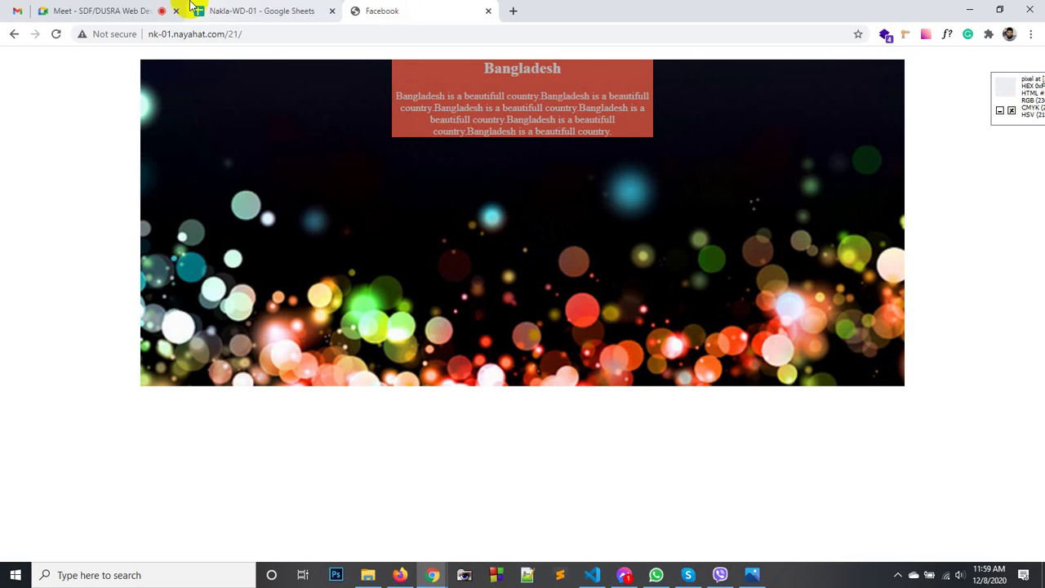
pyautogui.click(261, 10)
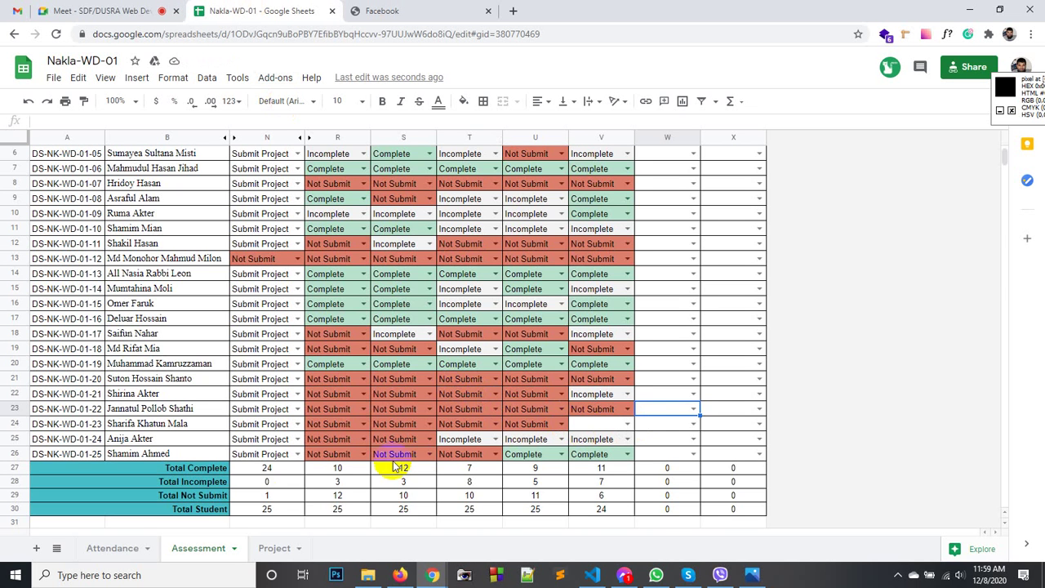
pyautogui.click(131, 547)
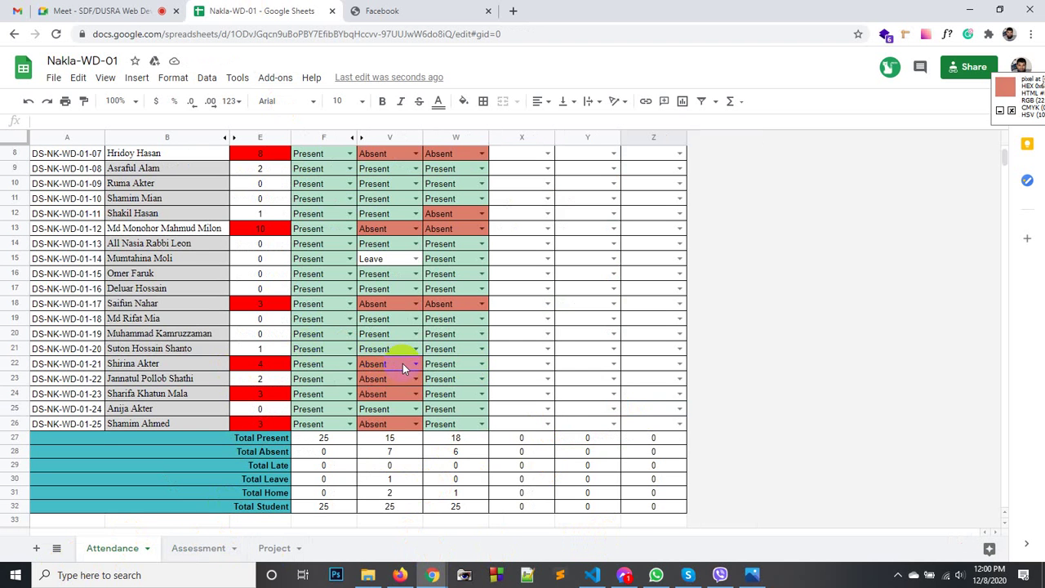
pyautogui.scroll(3, 402, 363)
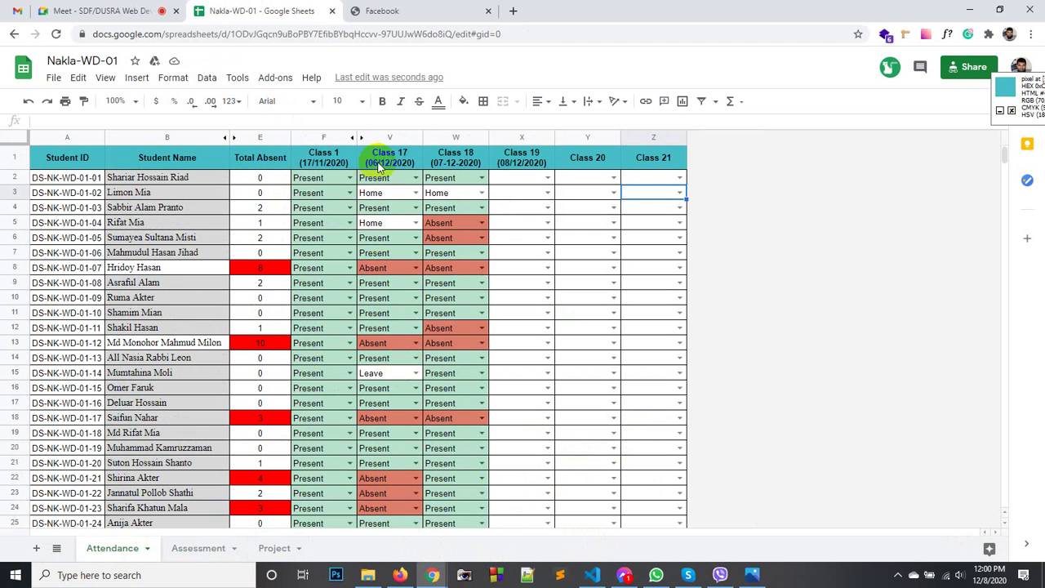
pyautogui.click(359, 138)
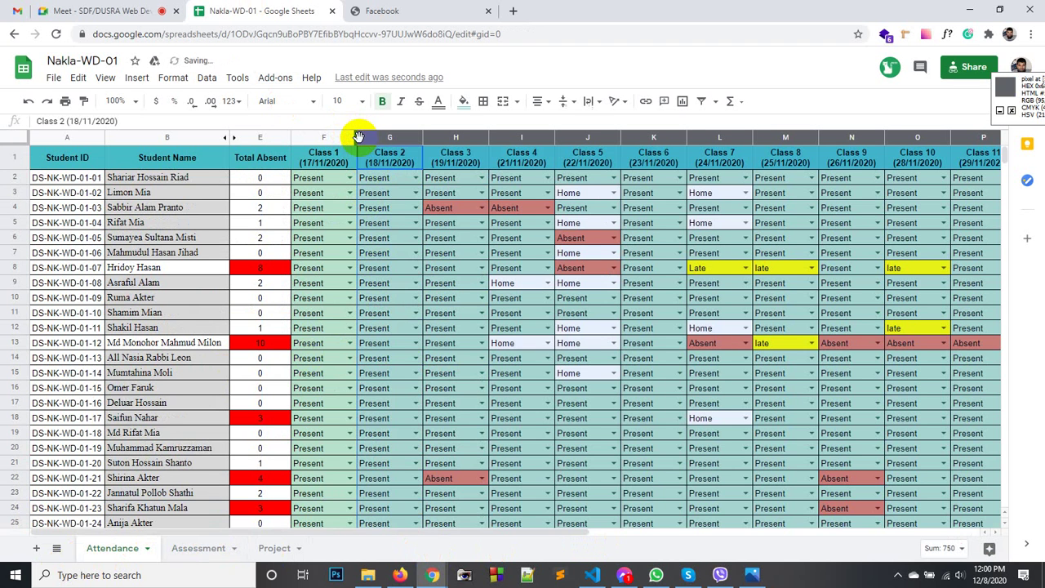
pyautogui.scroll(-3, 530, 310)
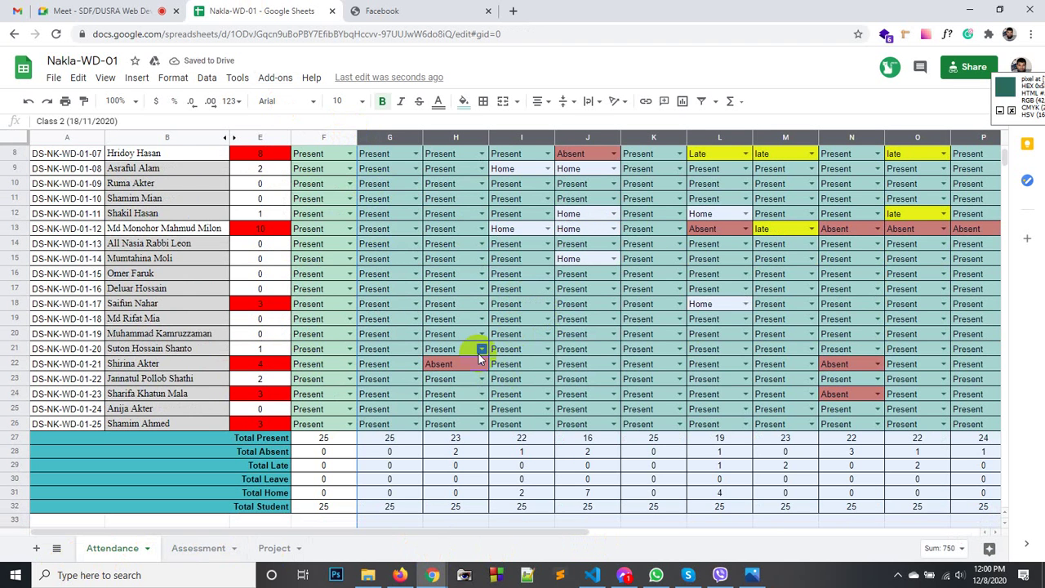
# In the Attendance sheet, examine the row 22 student's absences from Class 3 through Class 18.
pyautogui.click(127, 365)
pyautogui.scroll(3, 474, 351)
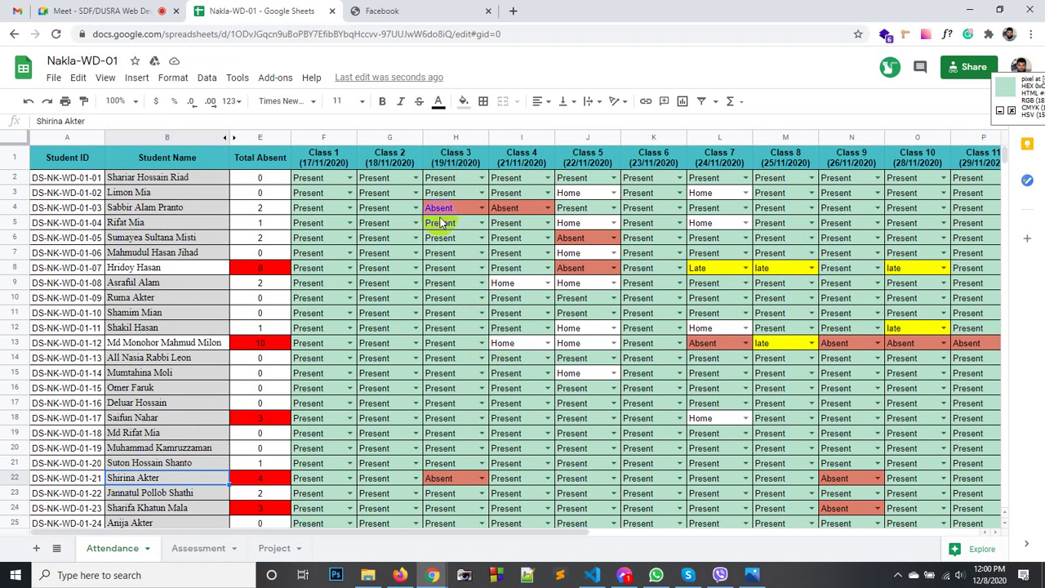
pyautogui.click(445, 479)
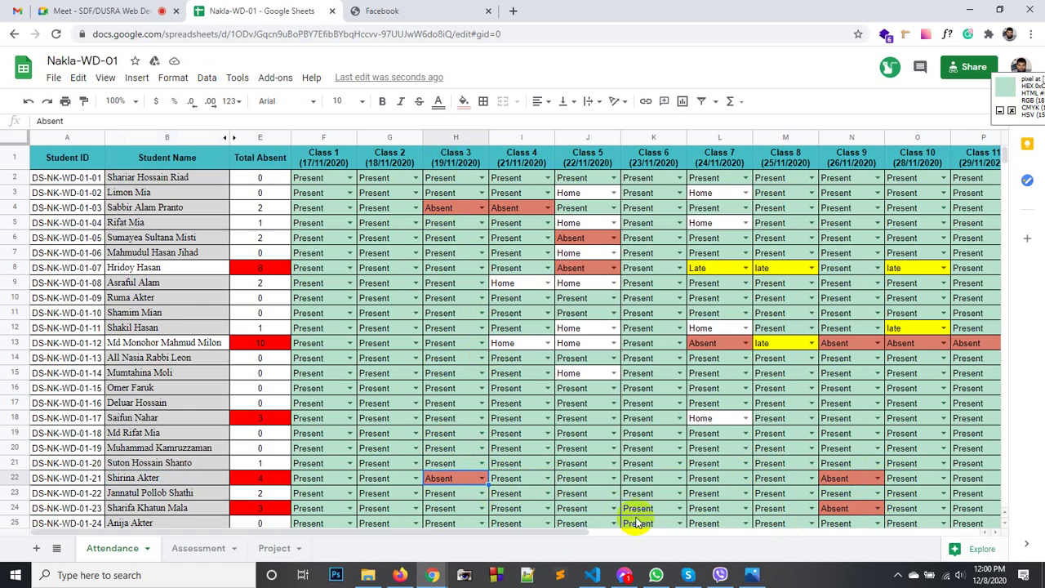
pyautogui.moveTo(525, 534); pyautogui.dragTo(869, 509)
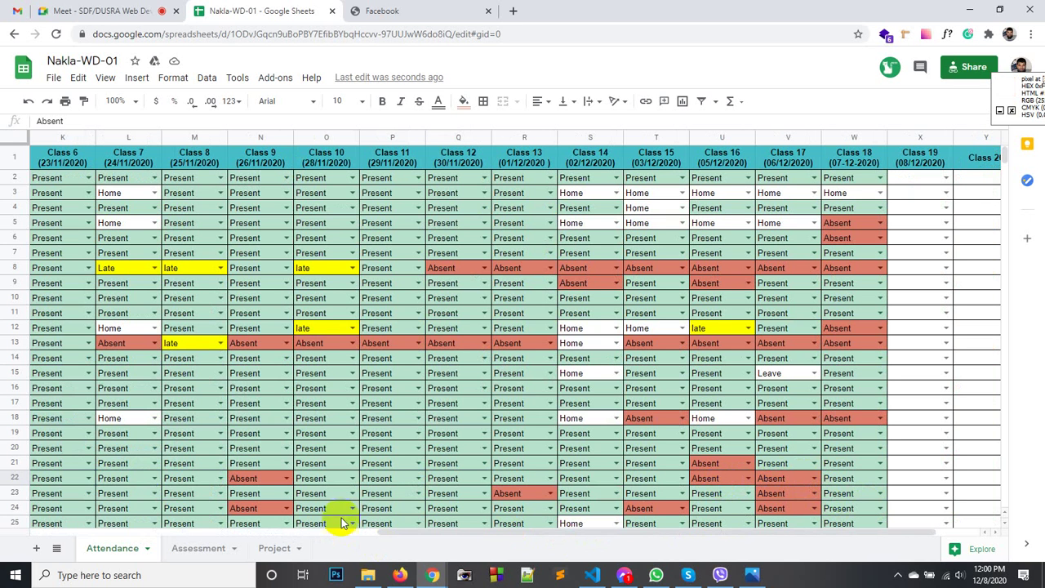
# Add Leave to the data validation list of the row 22 student's Class 9 cell, N22, and save the rule.
pyautogui.click(285, 477)
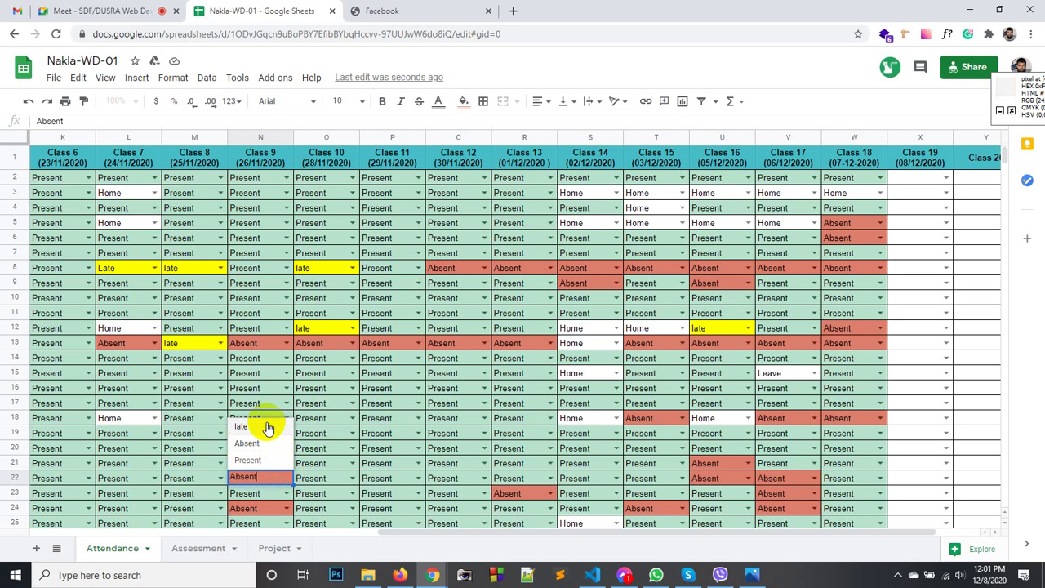
pyautogui.click(328, 480)
pyautogui.scroll(-1, 323, 474)
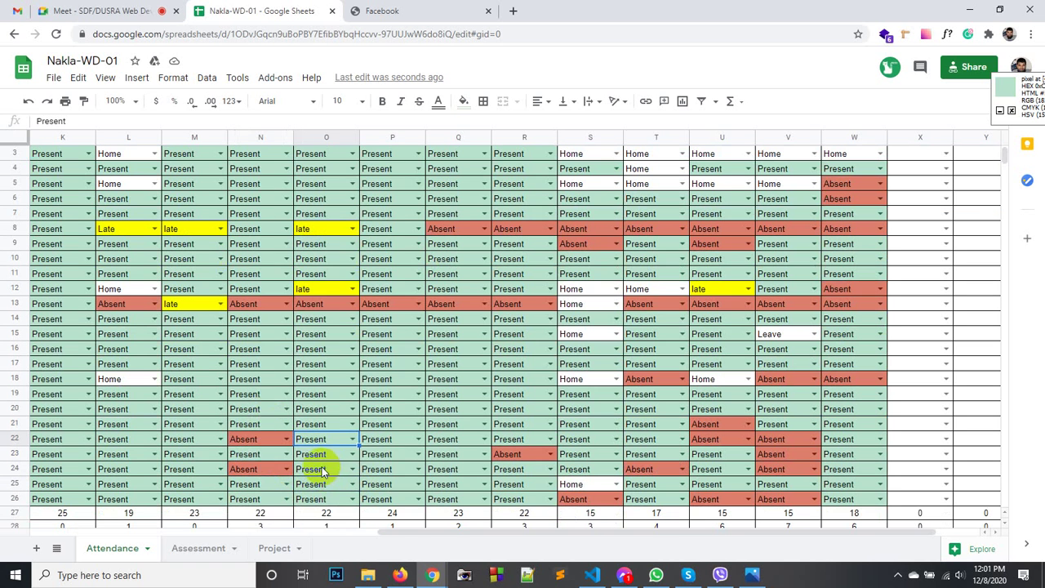
pyautogui.rightClick(249, 439)
pyautogui.click(327, 553)
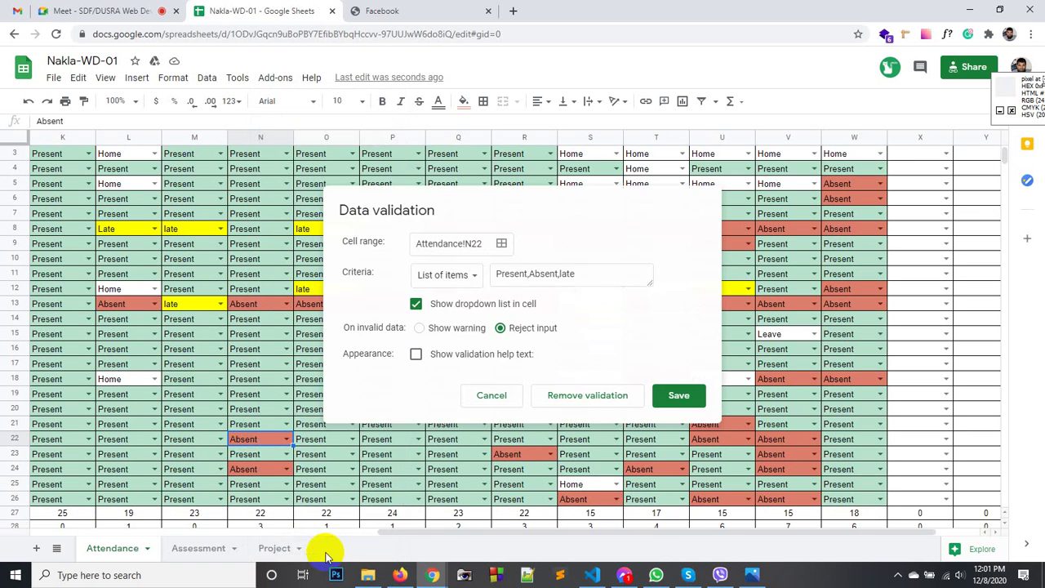
pyautogui.click(589, 277)
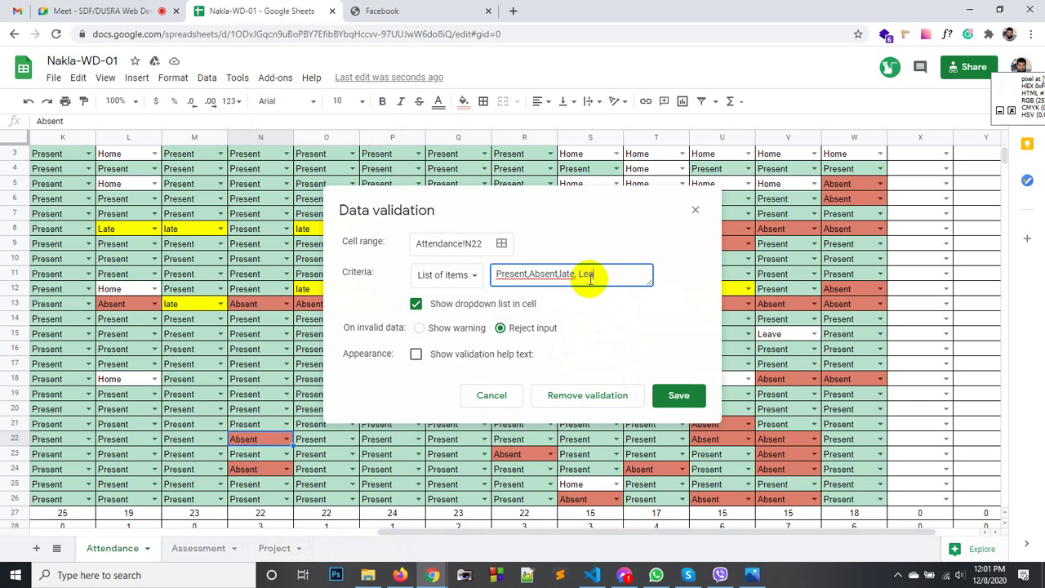
pyautogui.click(679, 395)
# Set the row 22 student's Class 9 attendance in N22 to Leave.
pyautogui.click(287, 438)
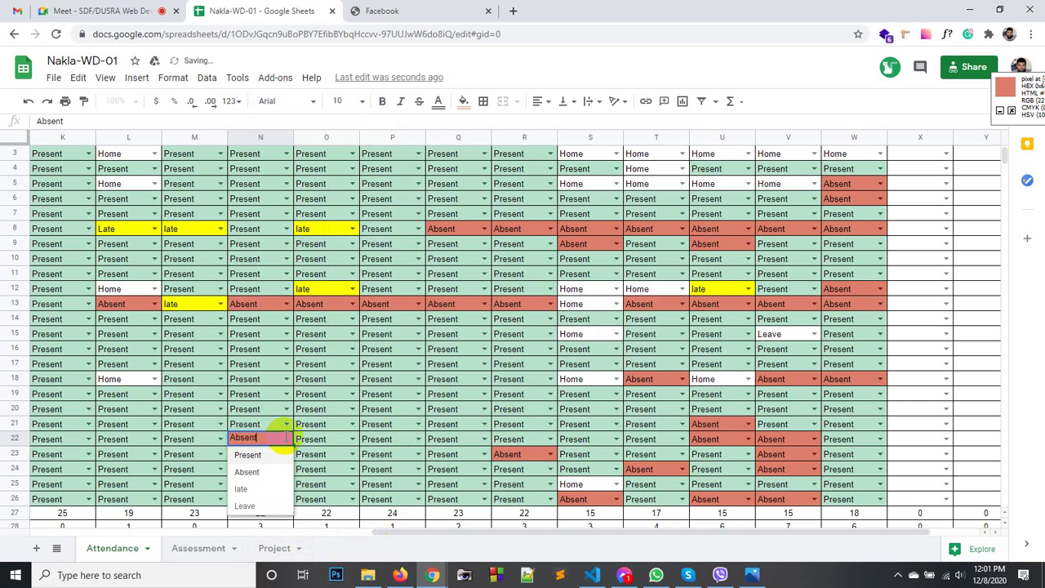
pyautogui.click(263, 506)
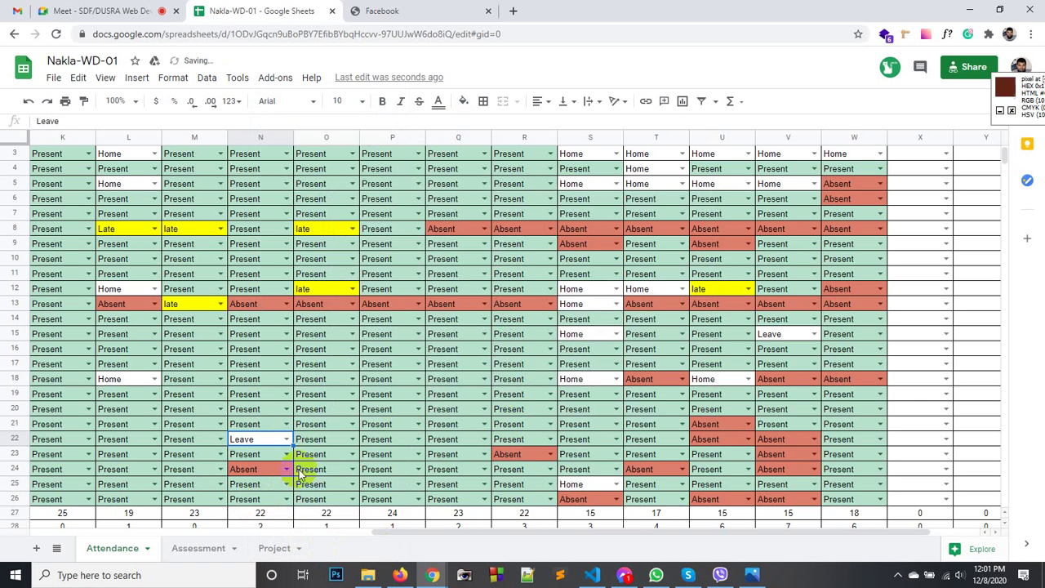
pyautogui.click(330, 439)
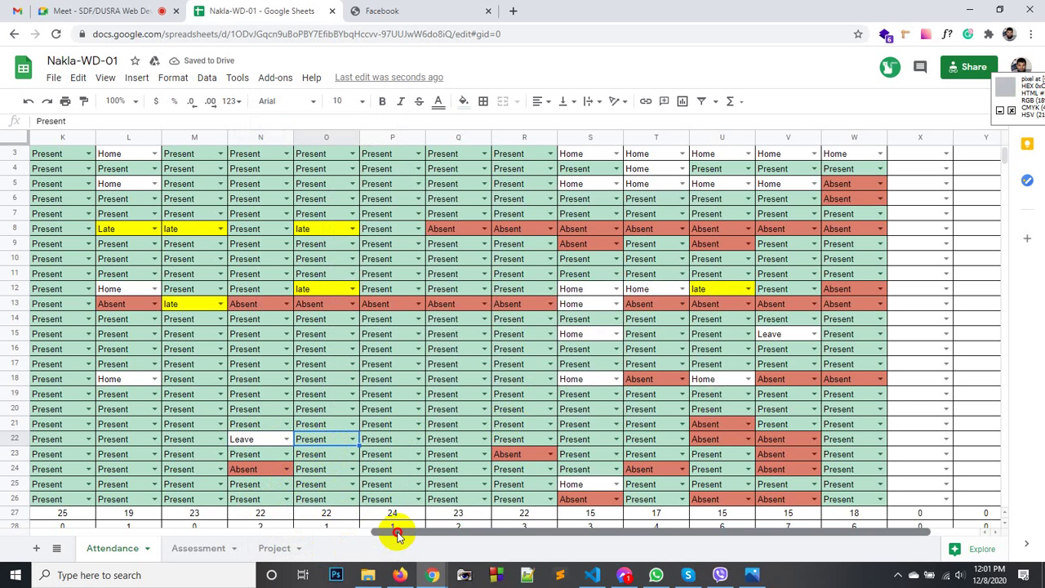
# Review the remaining attendance marks and the daily totals across the classes up to Class 21.
pyautogui.moveTo(396, 532); pyautogui.dragTo(482, 543)
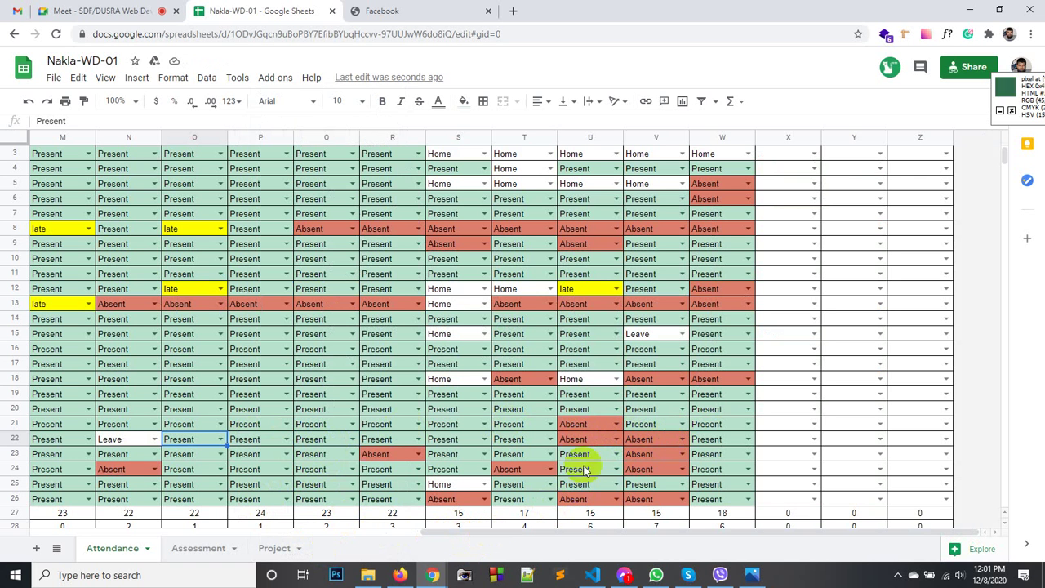
pyautogui.moveTo(506, 534); pyautogui.dragTo(415, 529)
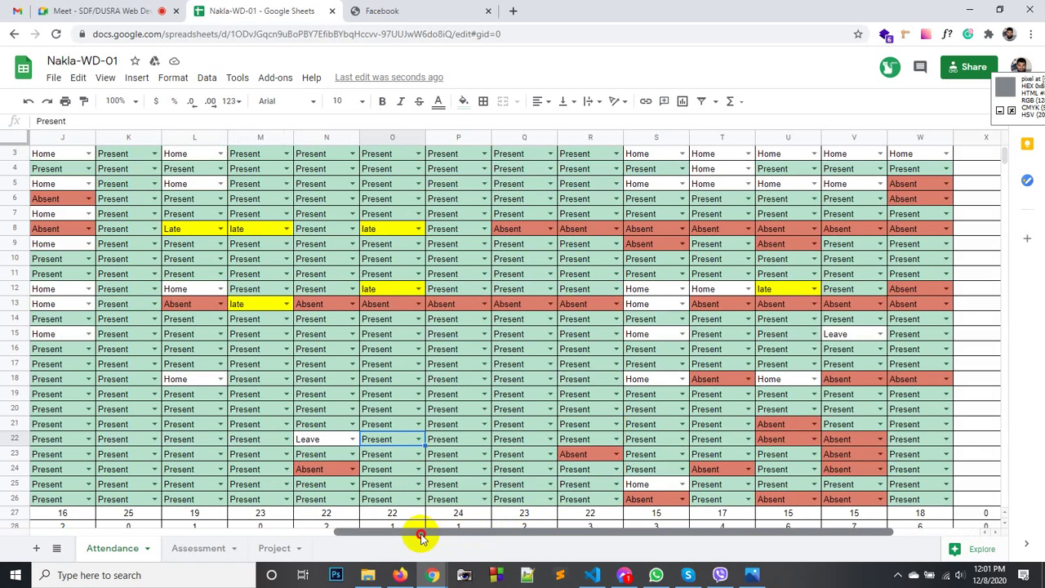
pyautogui.scroll(-3, 416, 488)
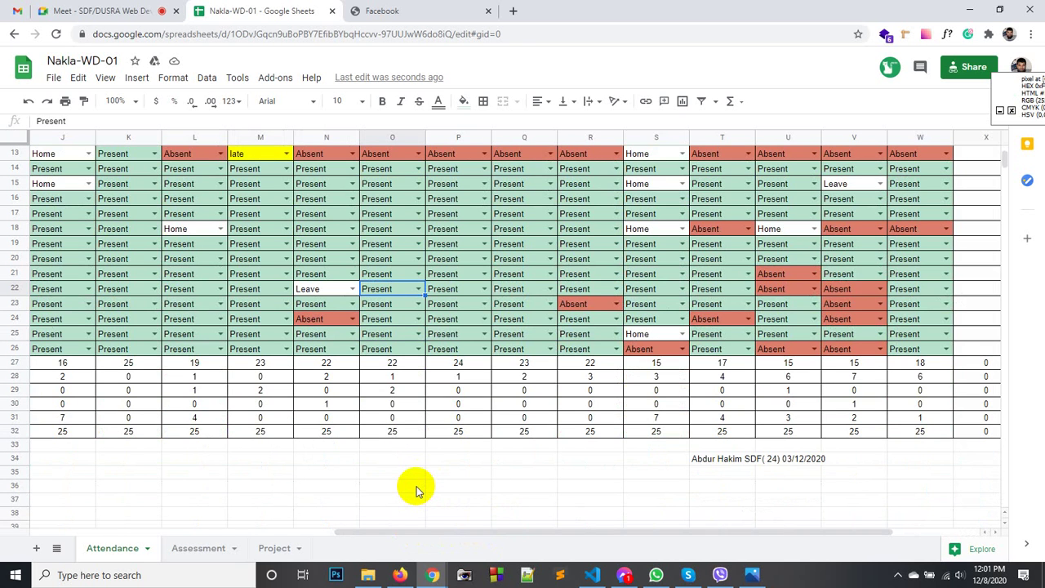
pyautogui.moveTo(460, 534); pyautogui.dragTo(613, 574)
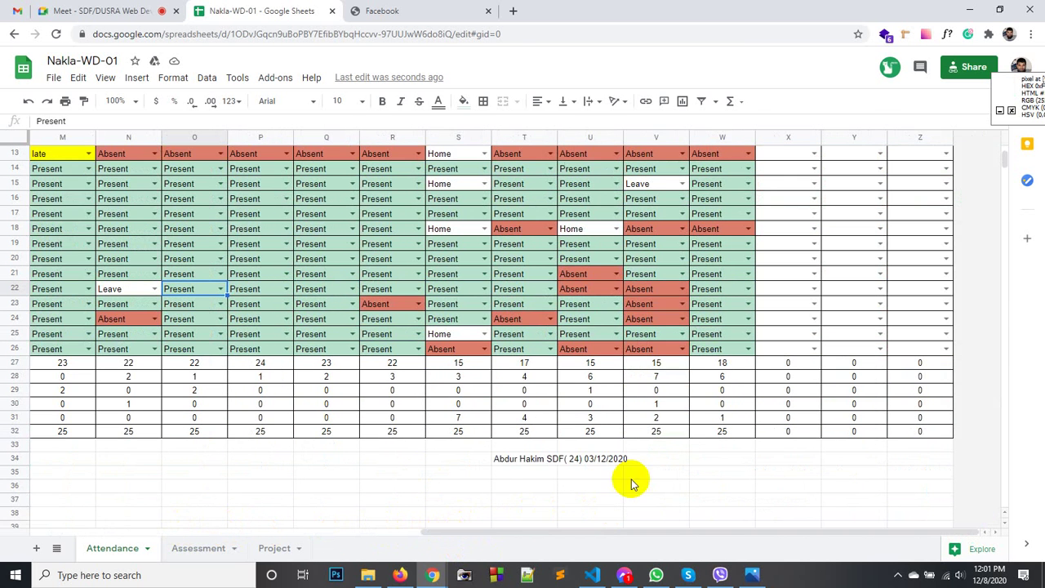
pyautogui.scroll(4, 509, 388)
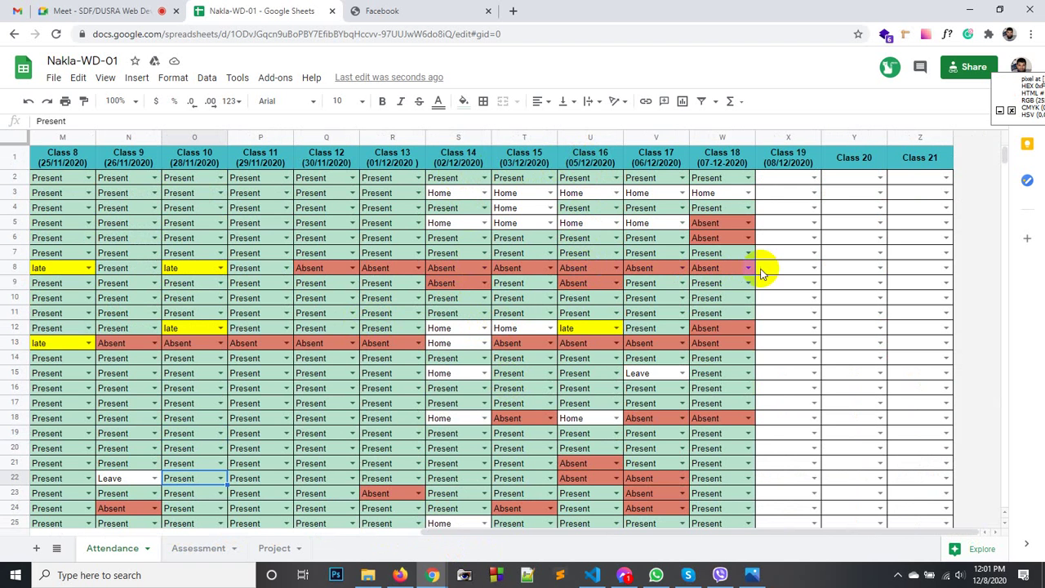
pyautogui.scroll(-1, 404, 283)
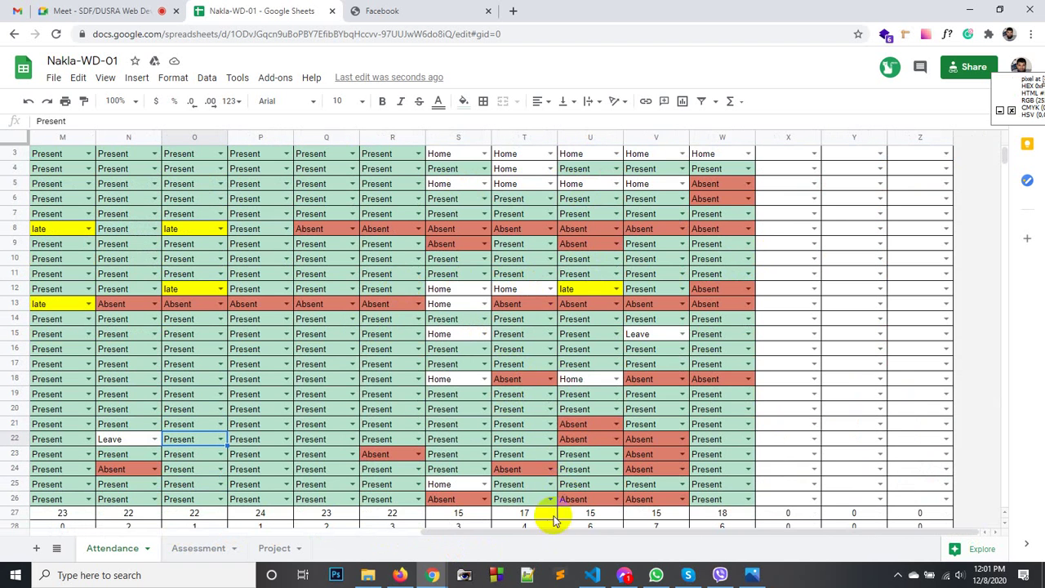
# Check the row 9 student's attendance across all classes and look over the statuses in the Assessment sheet.
pyautogui.moveTo(551, 532); pyautogui.dragTo(259, 529)
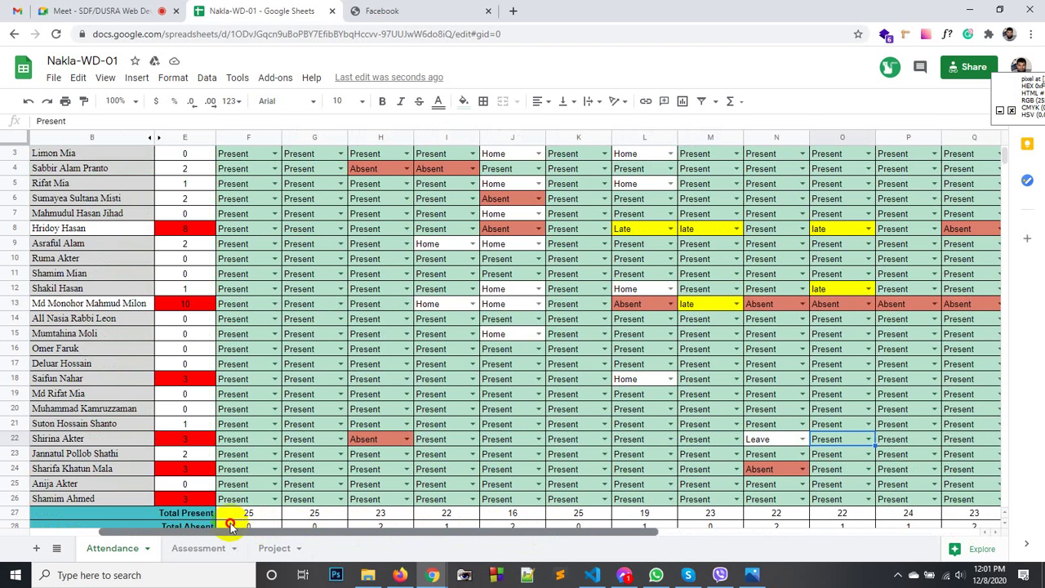
pyautogui.click(119, 246)
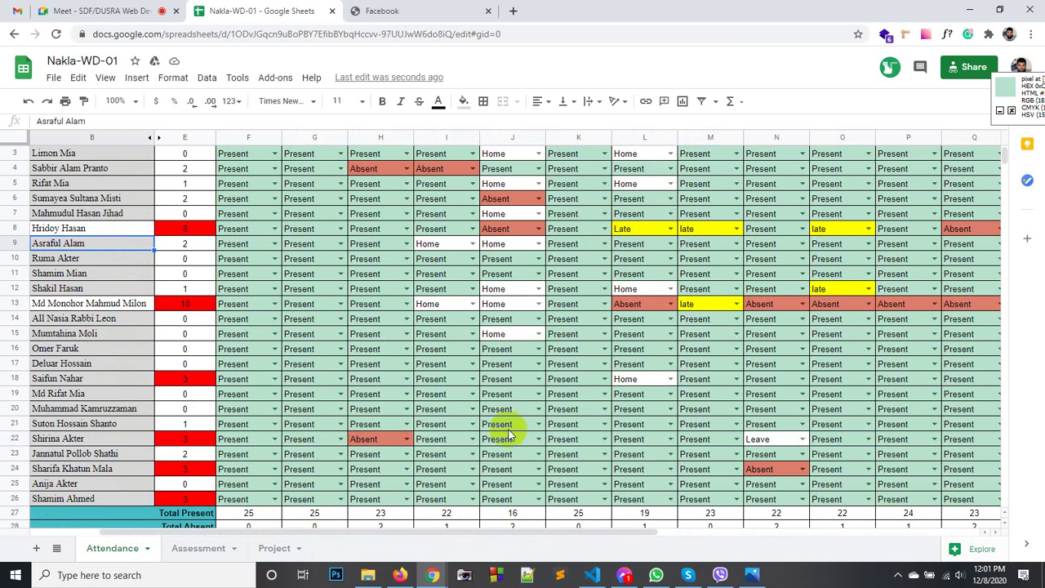
pyautogui.moveTo(396, 531); pyautogui.dragTo(719, 529)
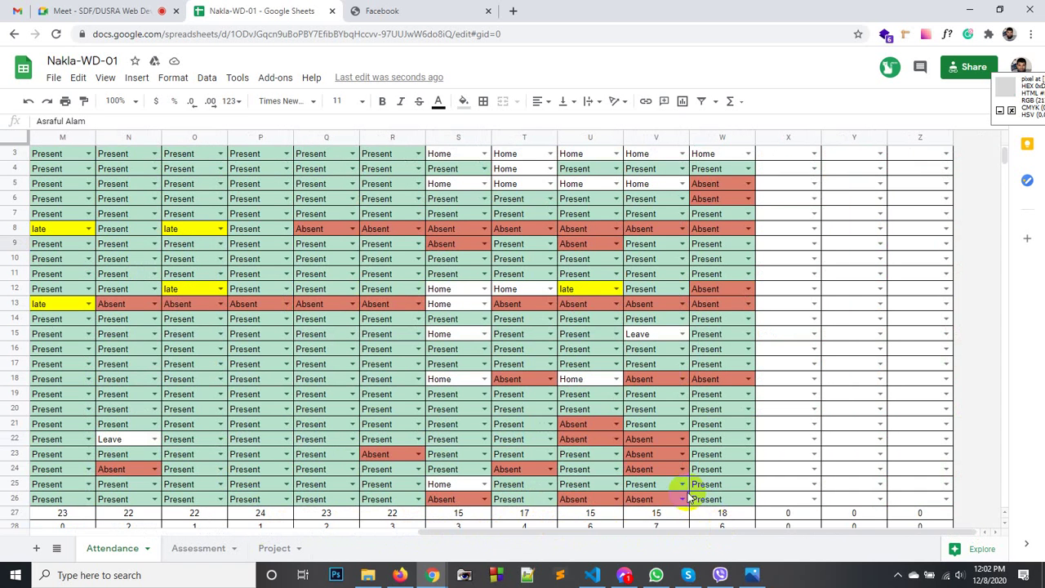
pyautogui.scroll(1, 595, 356)
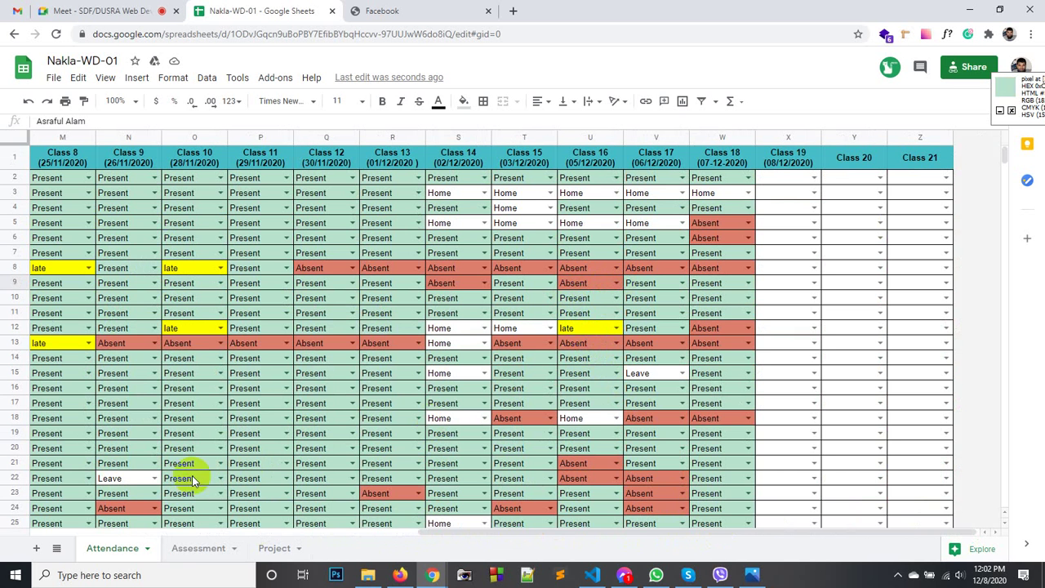
pyautogui.click(197, 548)
pyautogui.scroll(2, 65, 237)
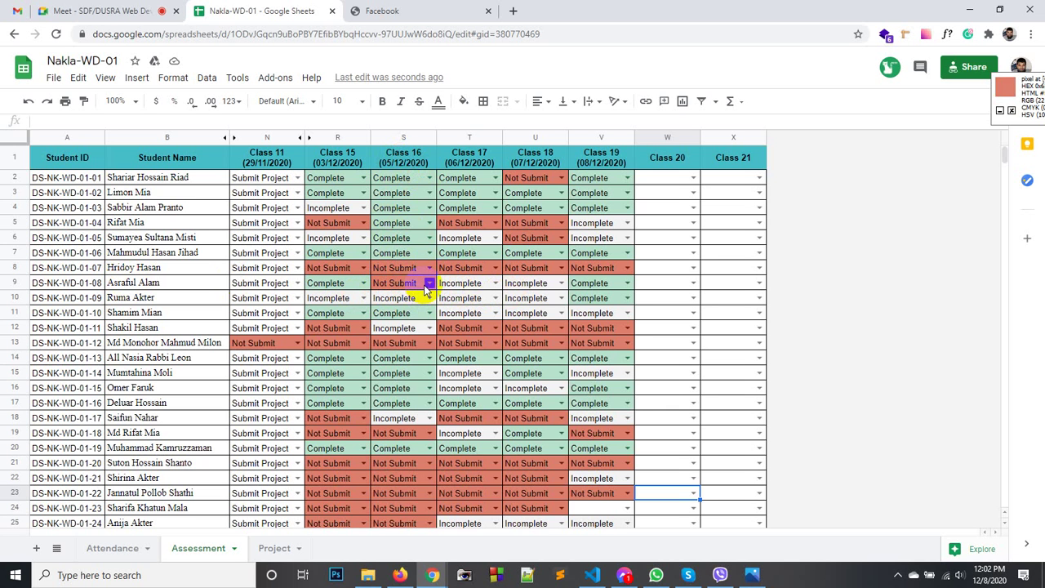
# Return to the Attendance sheet, highlight row 9, and follow that student's marks through to the latest classes.
pyautogui.click(109, 549)
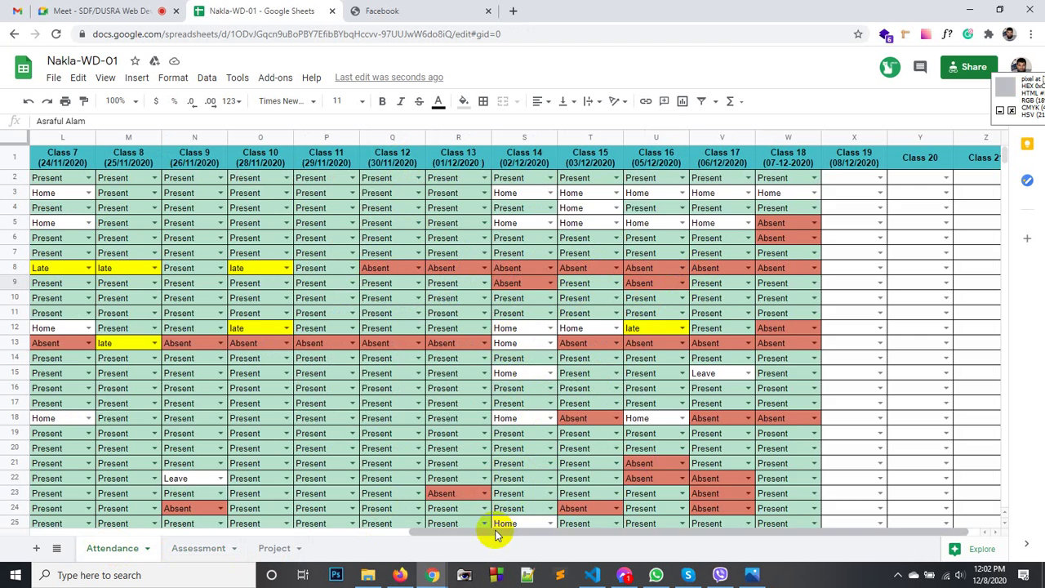
pyautogui.moveTo(497, 527); pyautogui.dragTo(197, 525)
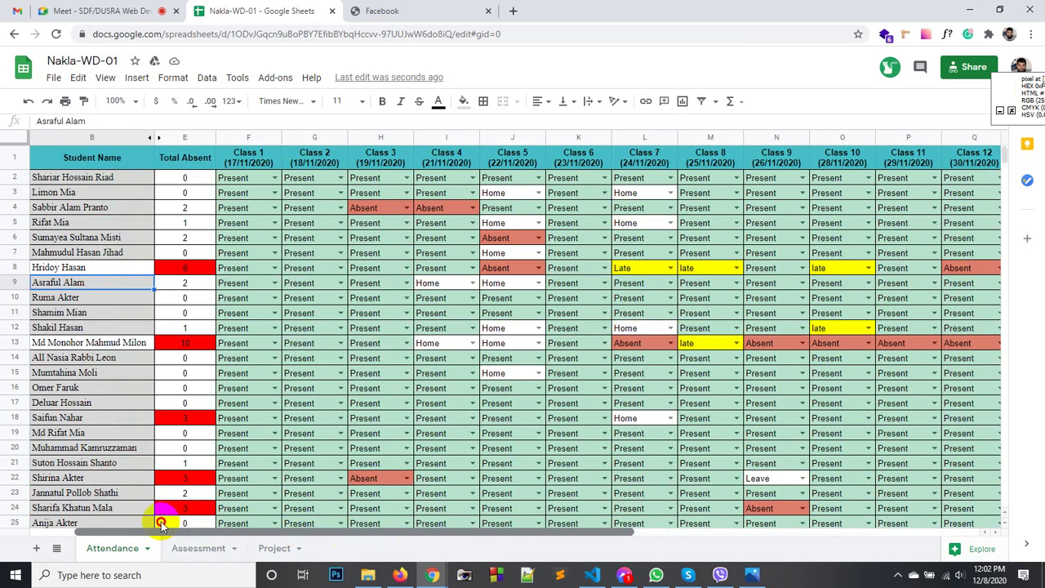
pyautogui.scroll(-1, 184, 321)
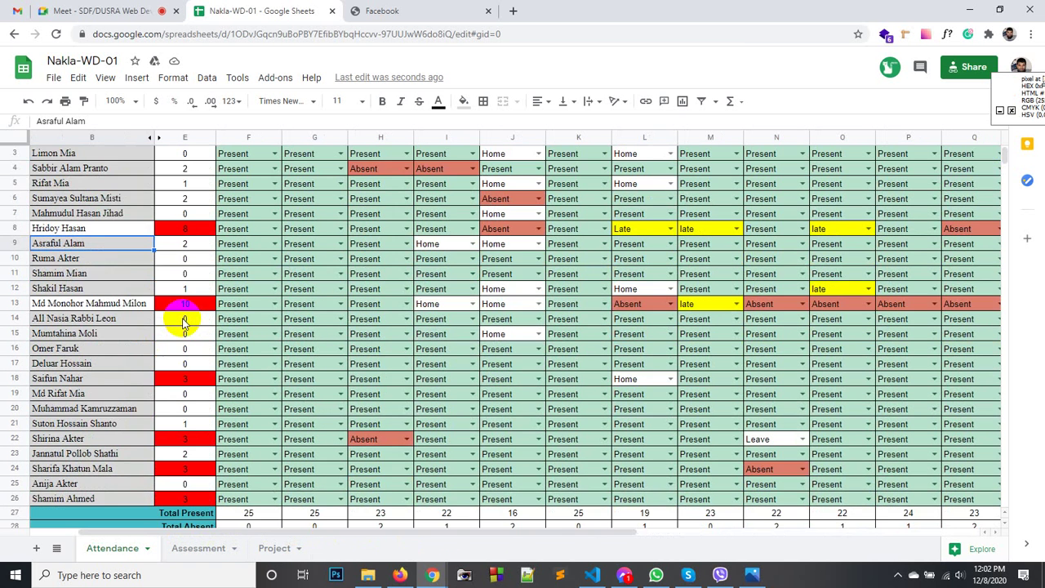
pyautogui.scroll(-1, 184, 321)
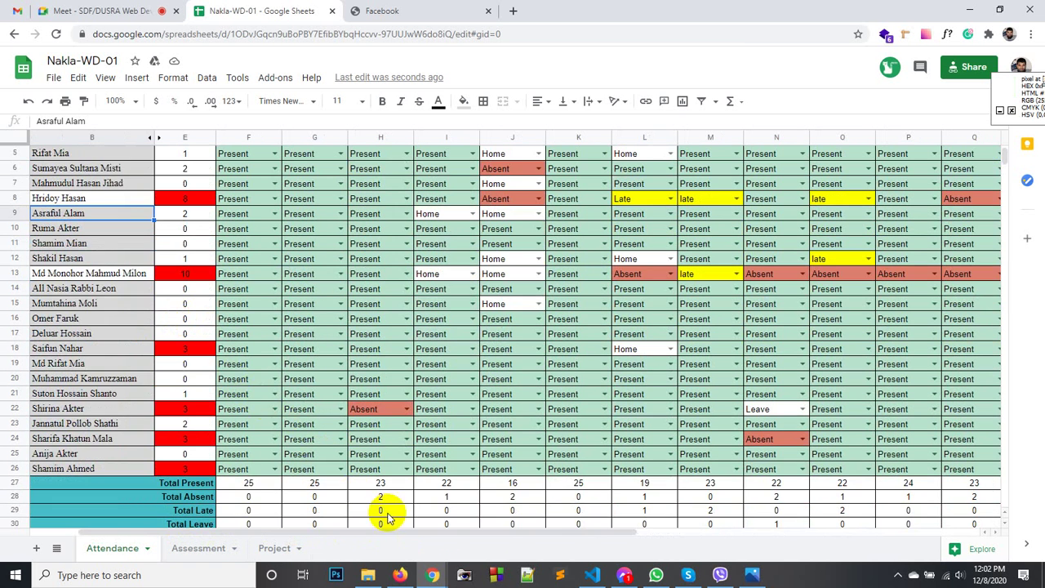
pyautogui.click(14, 213)
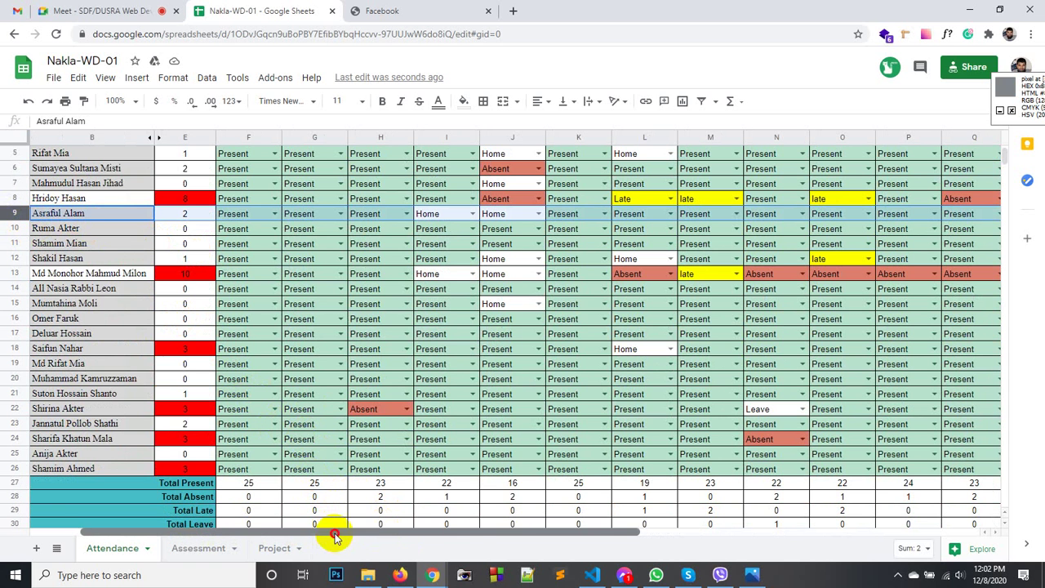
pyautogui.moveTo(333, 533); pyautogui.dragTo(814, 526)
pyautogui.scroll(2, 614, 379)
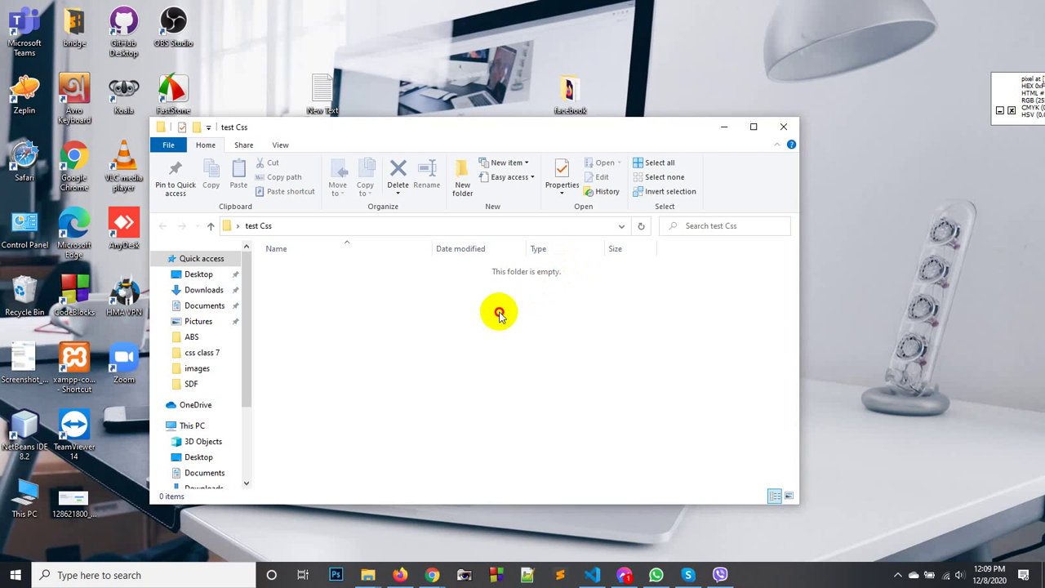
# In the test Css folder in File Explorer, create a new text document named index.html.
pyautogui.rightClick(496, 309)
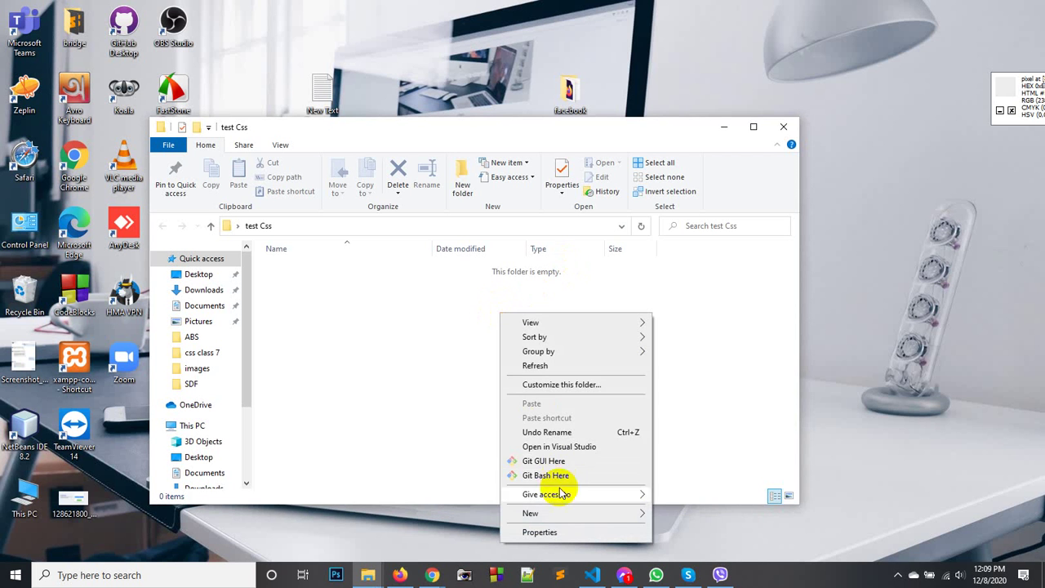
pyautogui.moveTo(563, 519)
pyautogui.click(697, 482)
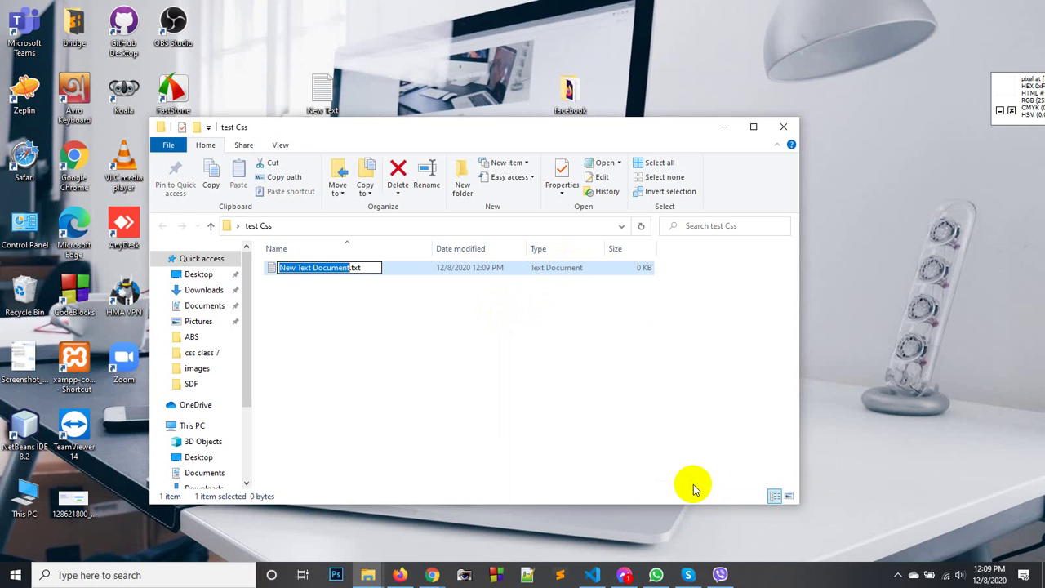
pyautogui.write('index.html')
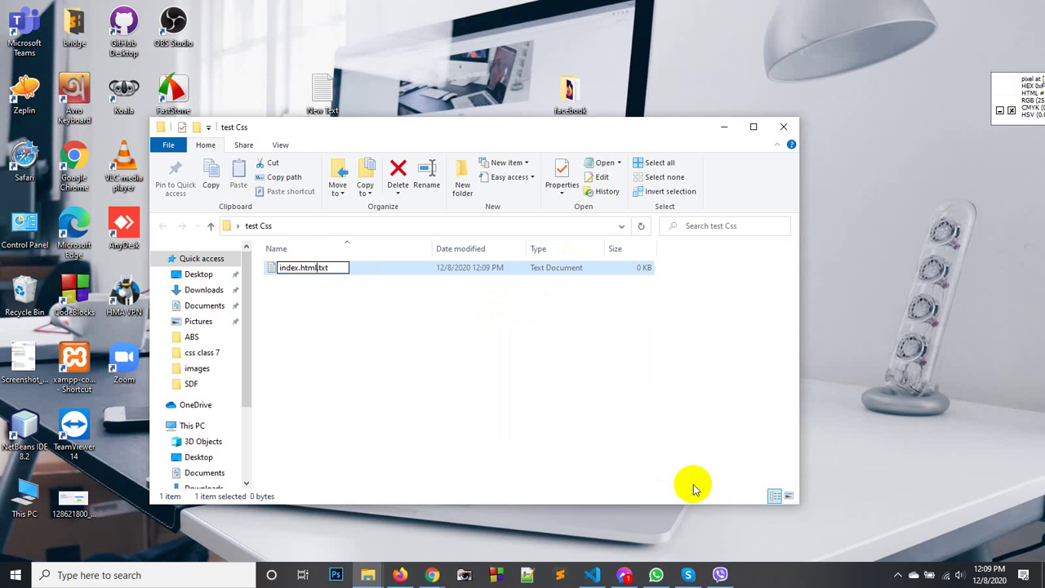
pyautogui.press('Return')
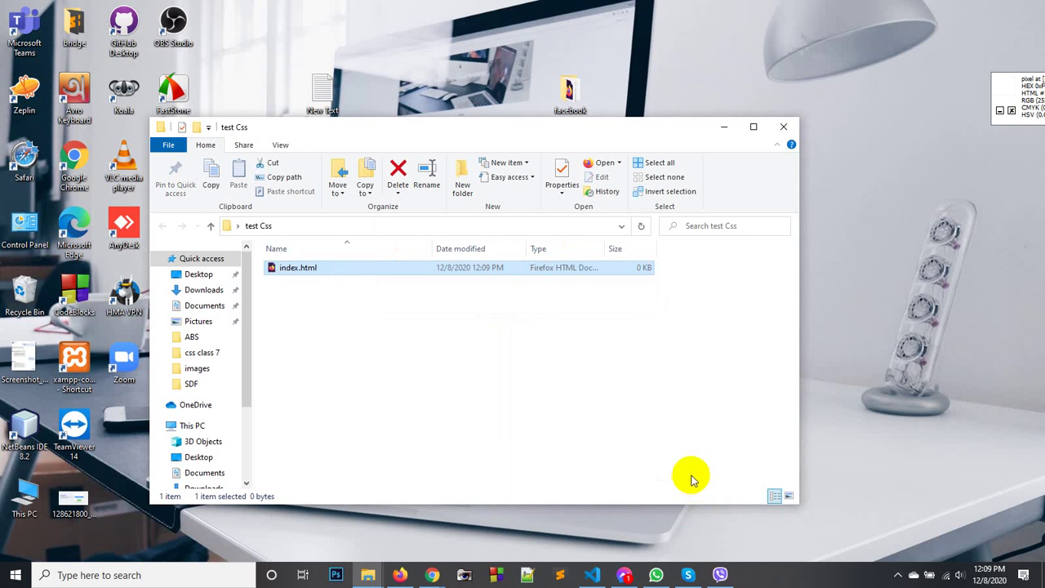
# Create a second text document in the test Css folder and name it style.css.
pyautogui.click(511, 368)
pyautogui.rightClick(512, 368)
pyautogui.moveTo(560, 337)
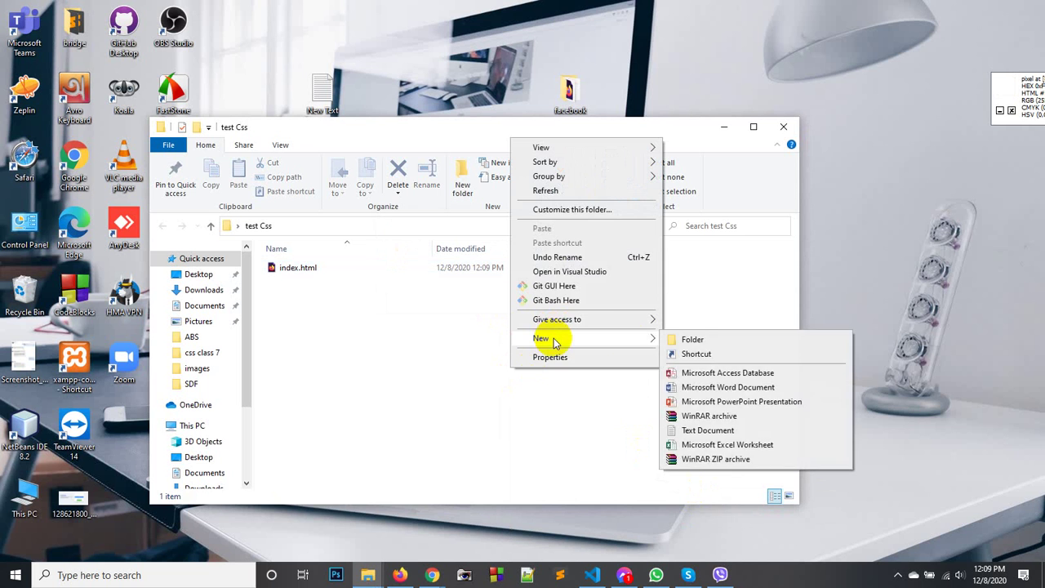
pyautogui.click(692, 430)
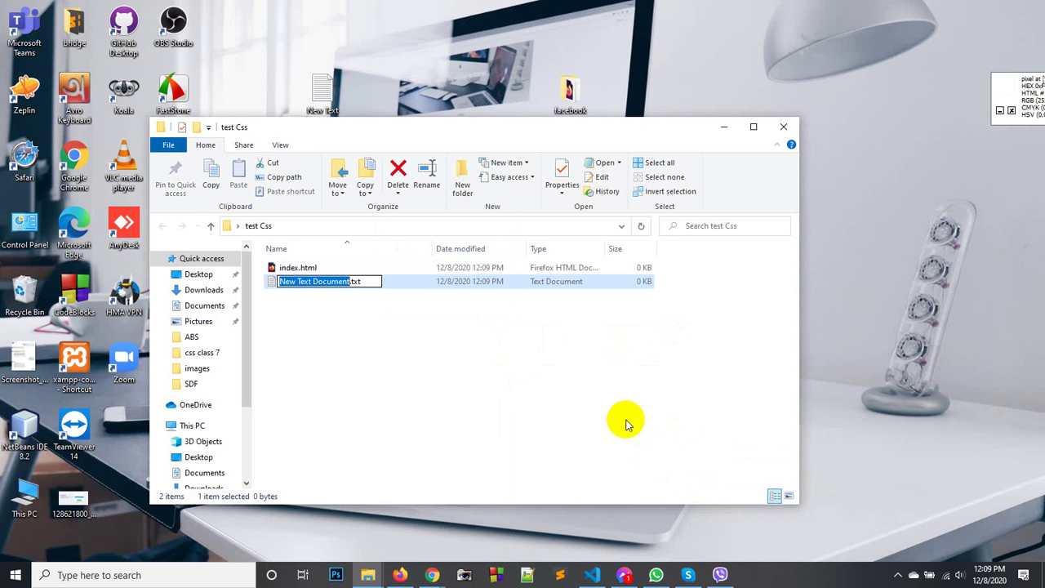
pyautogui.write('style.css')
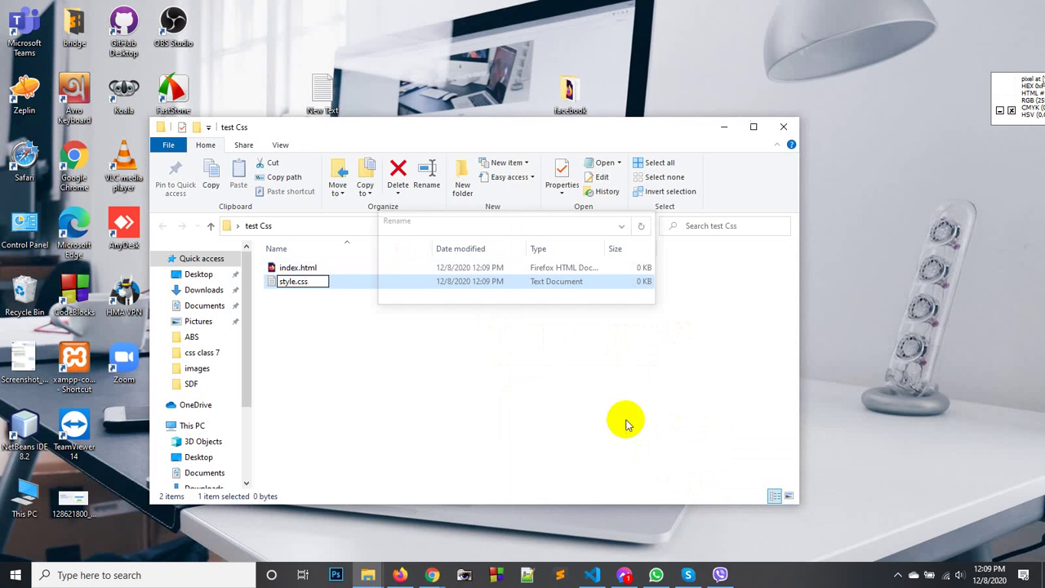
pyautogui.press('Return')
pyautogui.rightClick(391, 374)
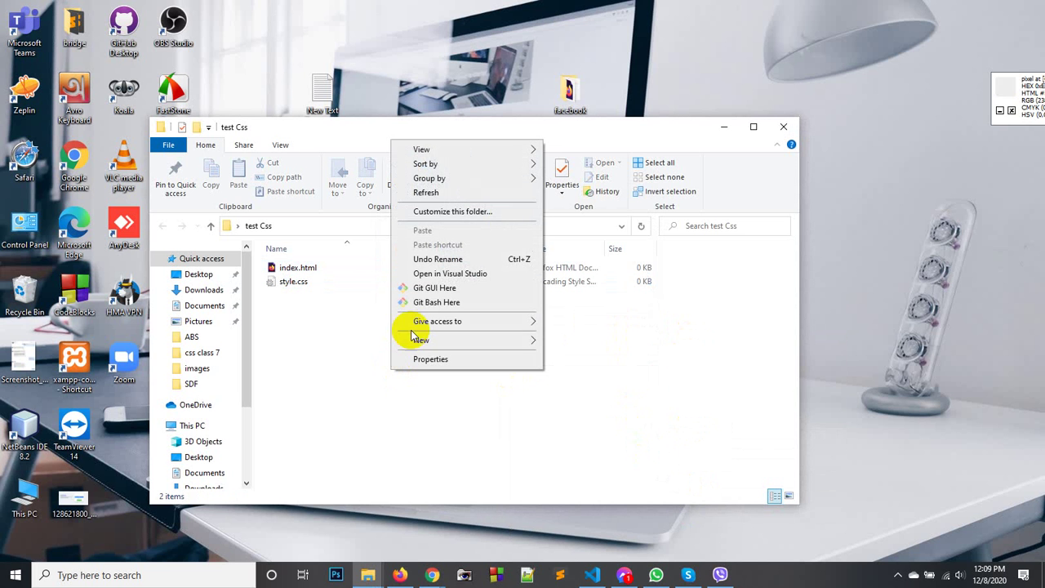
pyautogui.moveTo(420, 340)
pyautogui.click(318, 333)
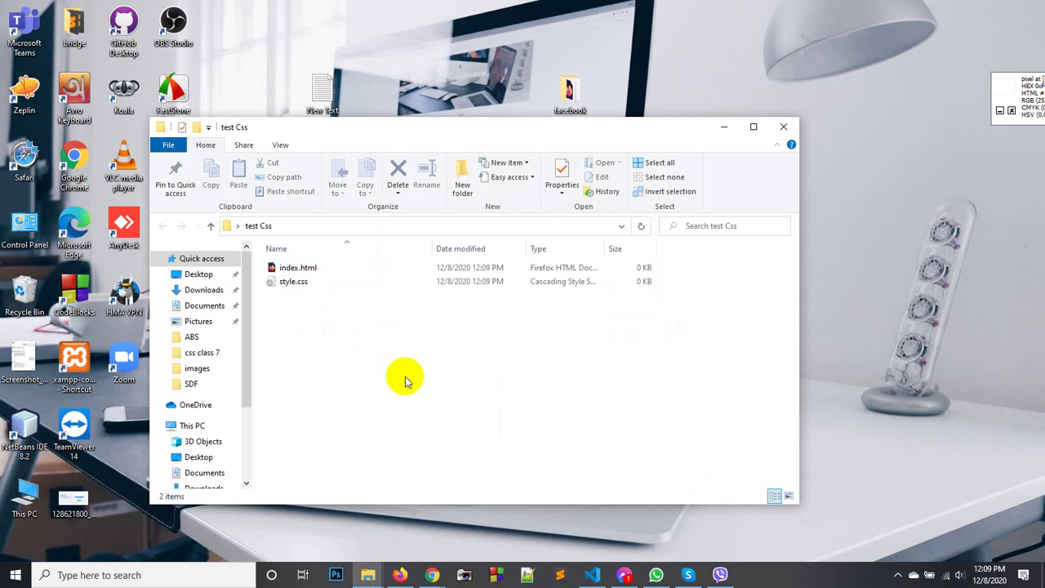
# Open the test Css folder from the Desktop in Visual Studio Code and maximize the editor window.
pyautogui.click(600, 581)
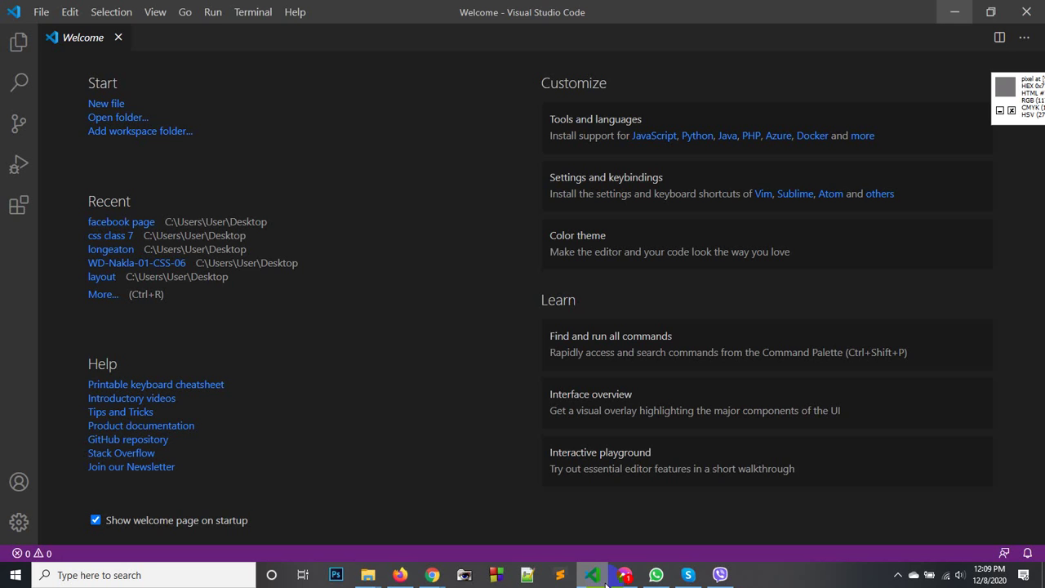
pyautogui.moveTo(849, 10); pyautogui.dragTo(806, 131)
pyautogui.moveTo(334, 133); pyautogui.dragTo(282, 98)
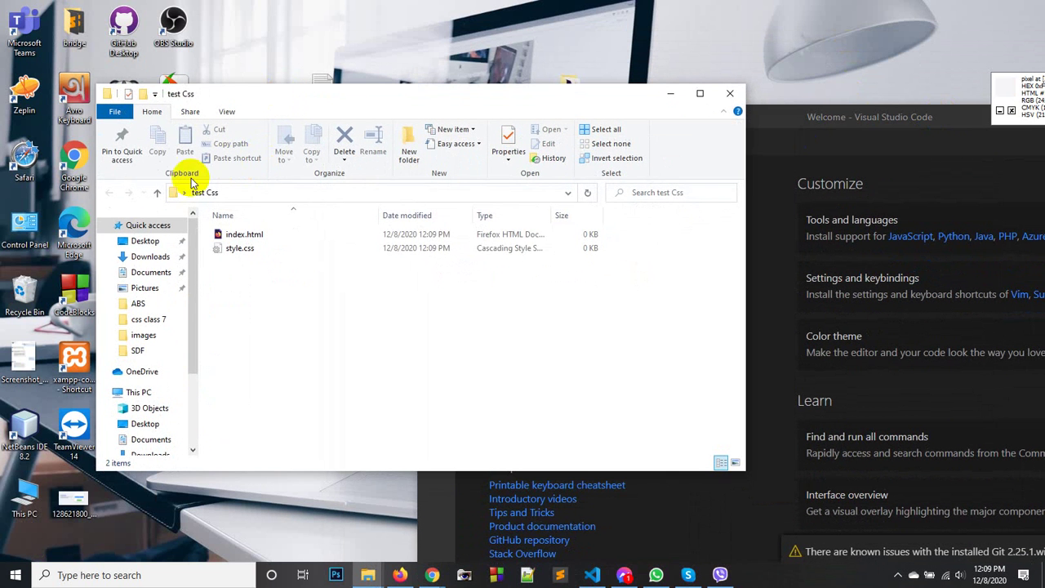
pyautogui.click(144, 240)
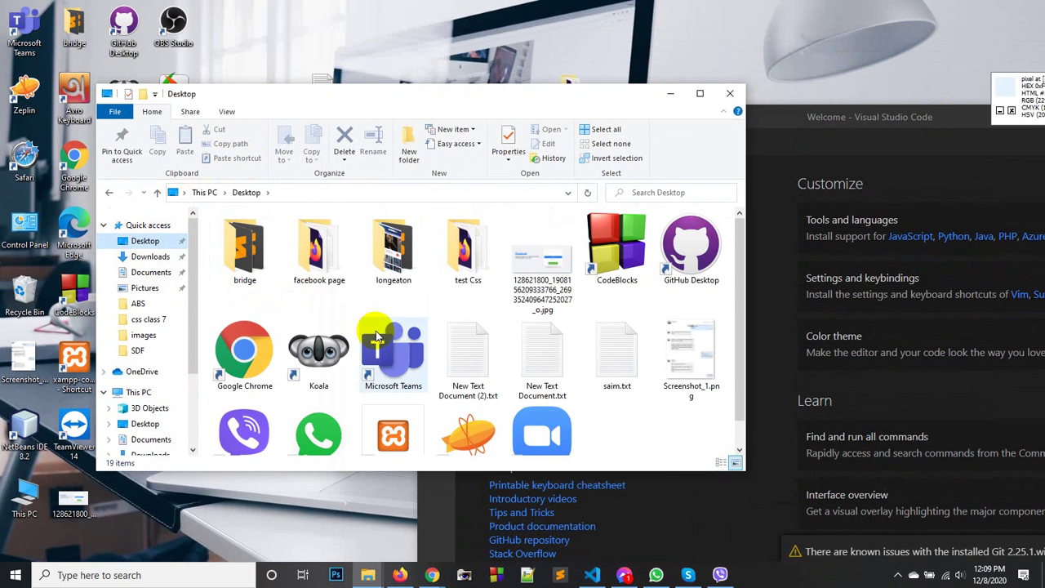
pyautogui.moveTo(467, 249); pyautogui.dragTo(834, 326)
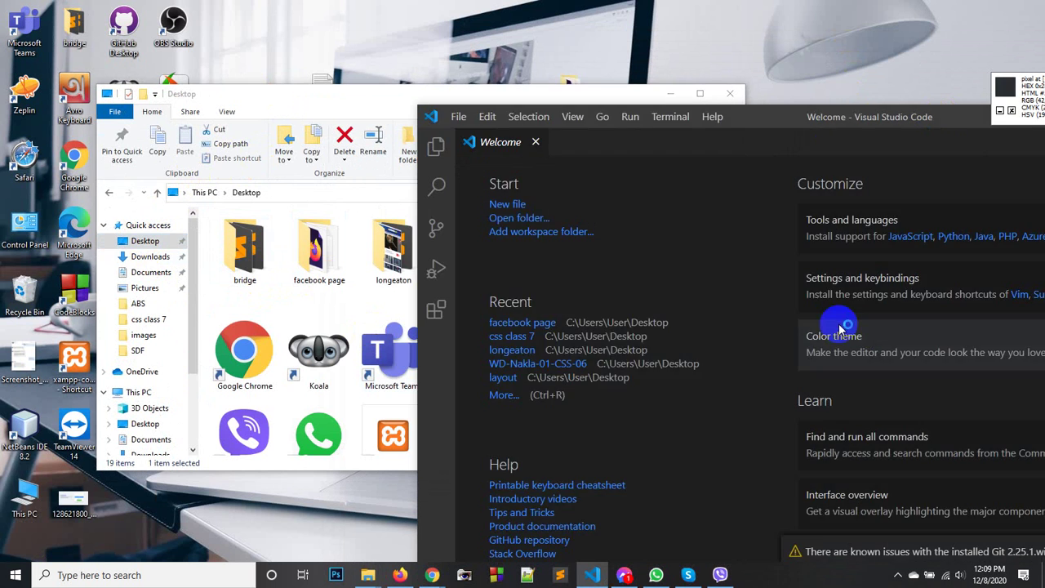
pyautogui.click(669, 94)
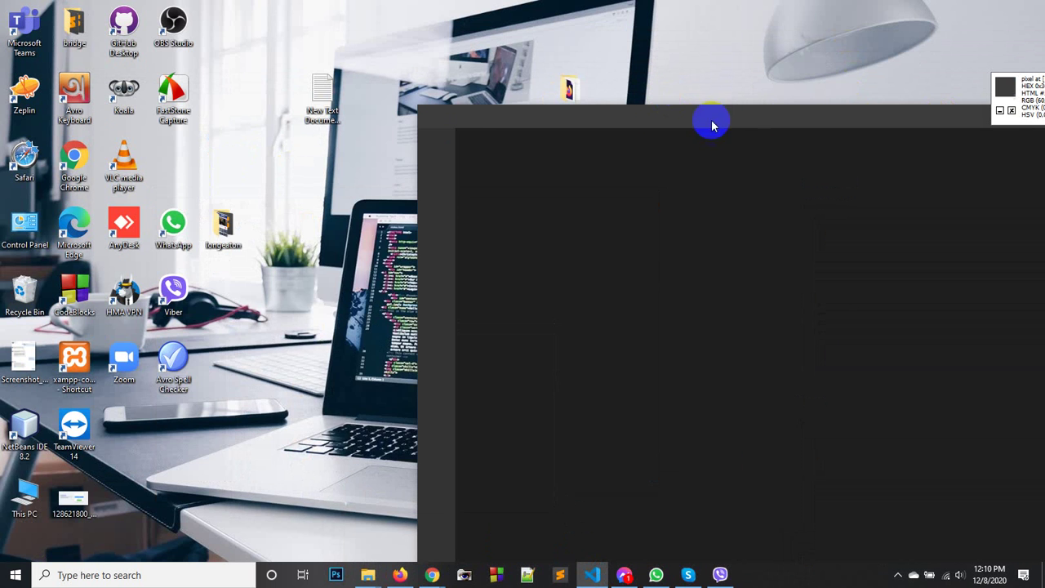
pyautogui.moveTo(763, 116); pyautogui.dragTo(539, 65)
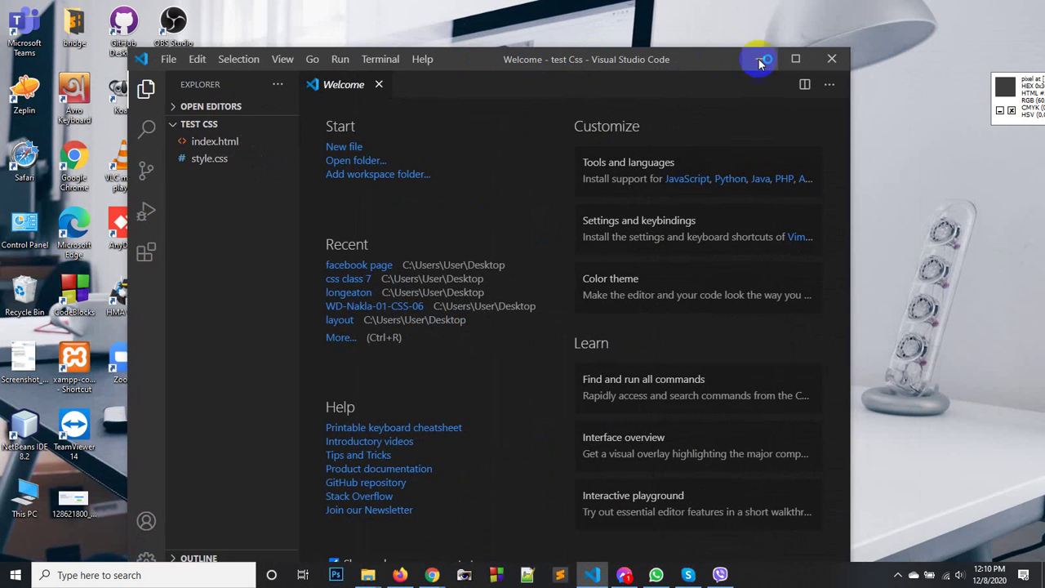
pyautogui.click(795, 59)
# Open index.html and insert the basic HTML document boilerplate.
pyautogui.click(81, 97)
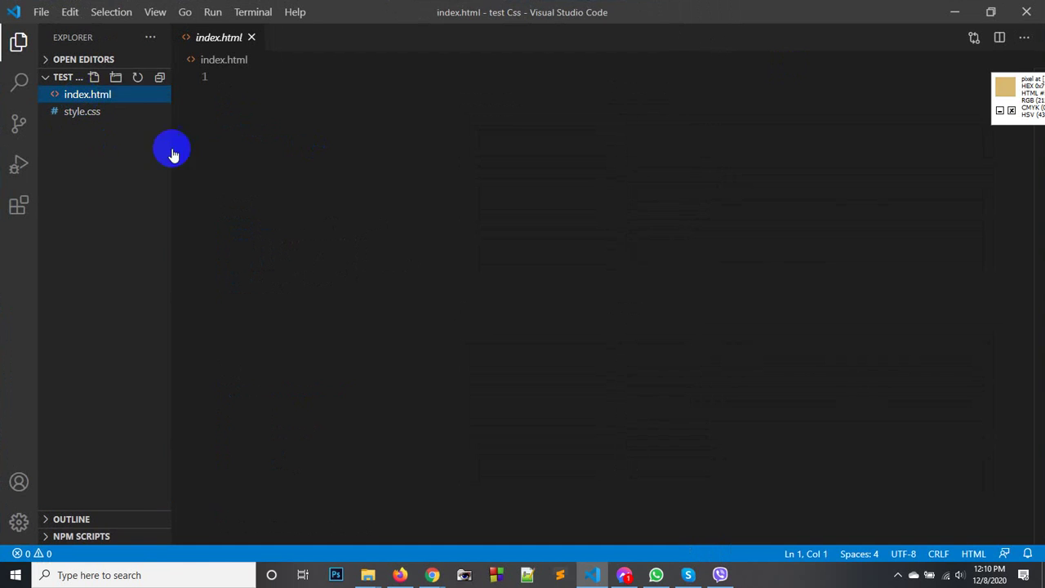
pyautogui.write('html')
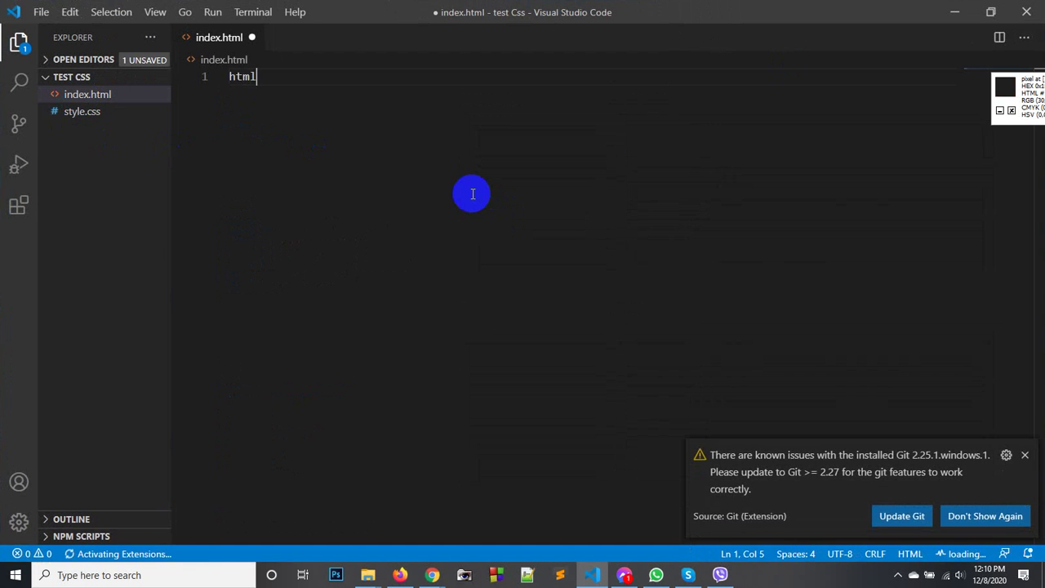
pyautogui.press('Tab')
pyautogui.press('Right')
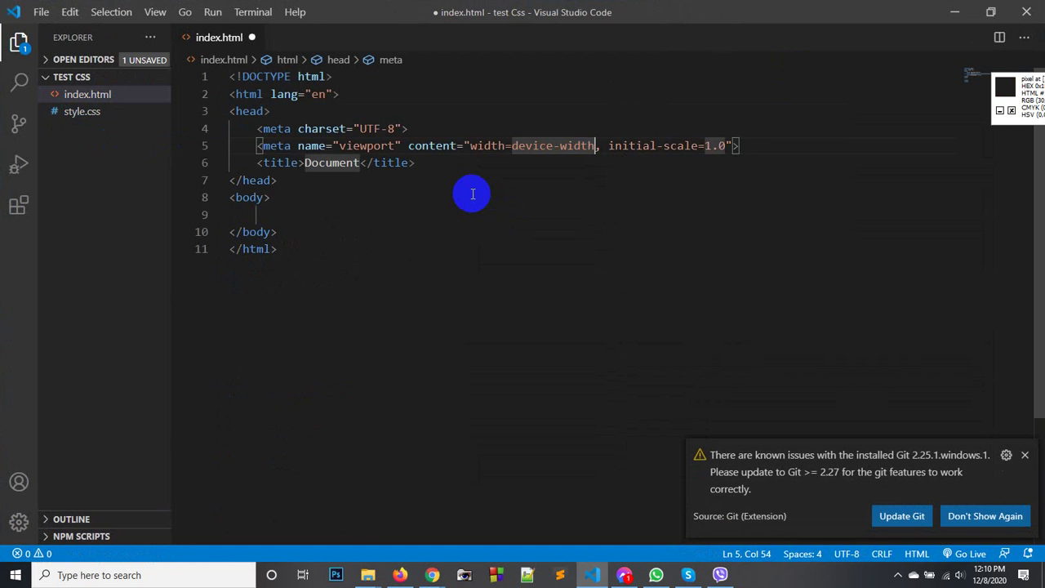
# Remove both meta tags from the head of index.html and indent the head and body blocks one level.
pyautogui.moveTo(757, 145); pyautogui.dragTo(537, 96)
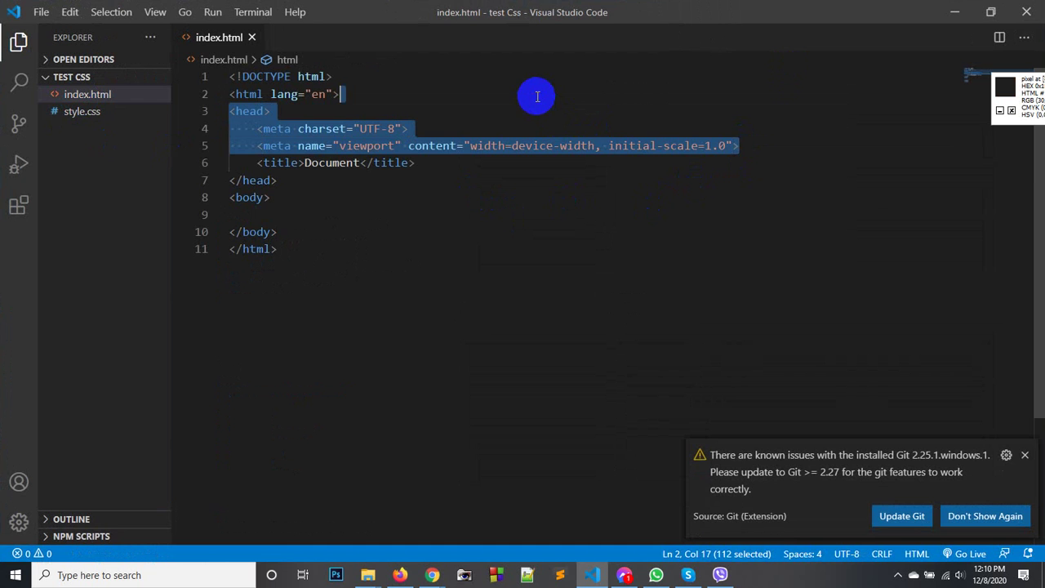
pyautogui.hotkey('shift', 'Down')
pyautogui.press('BackSpace')
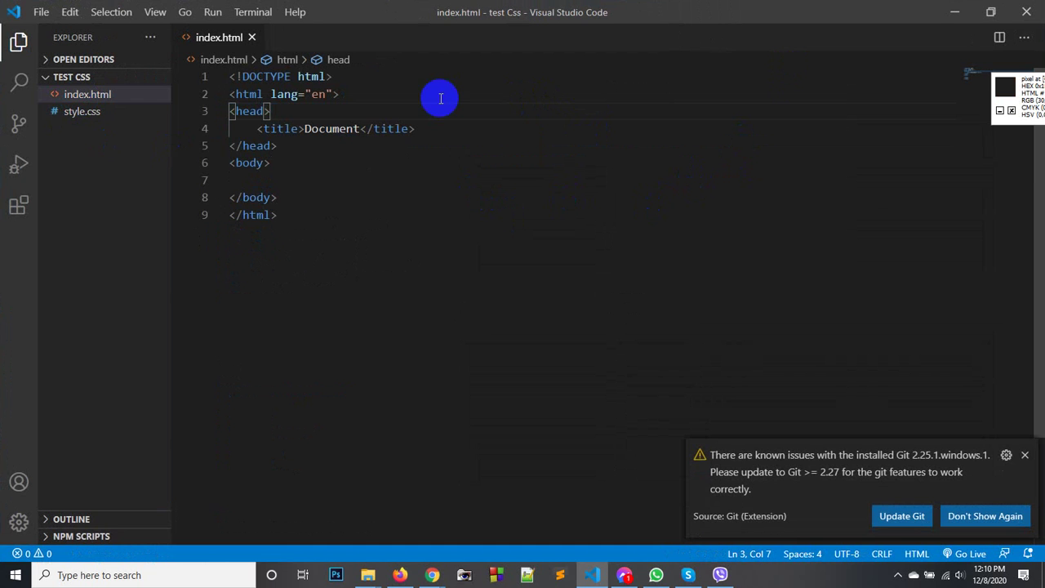
pyautogui.moveTo(286, 194); pyautogui.dragTo(201, 122)
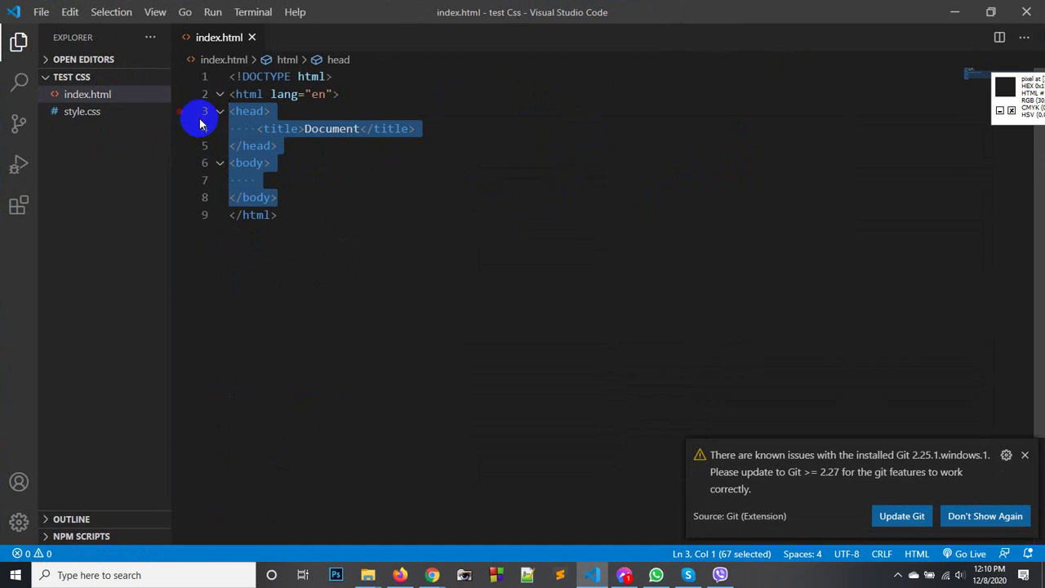
pyautogui.press('Tab')
pyautogui.click(338, 176)
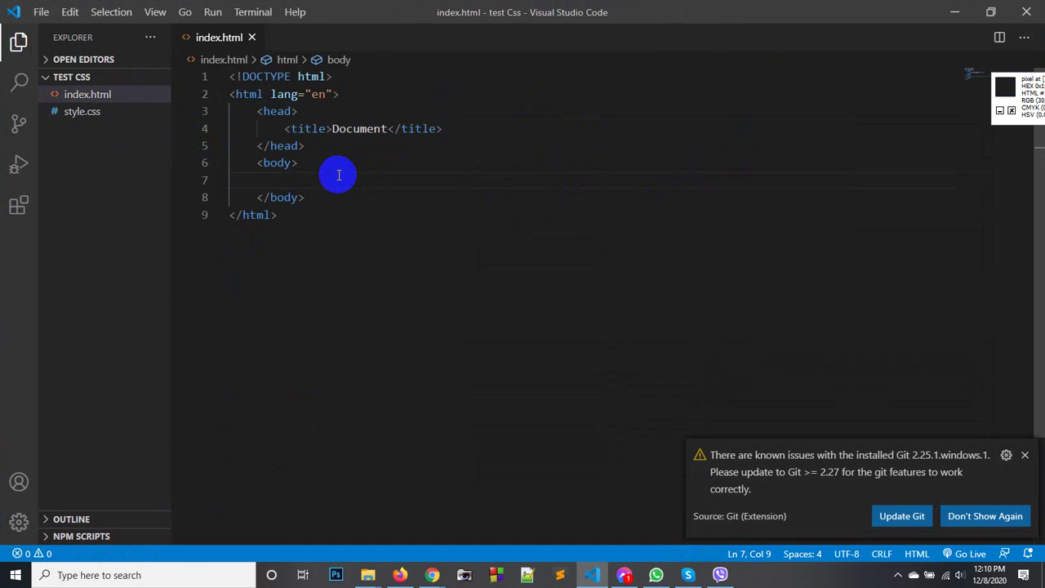
pyautogui.write('.')
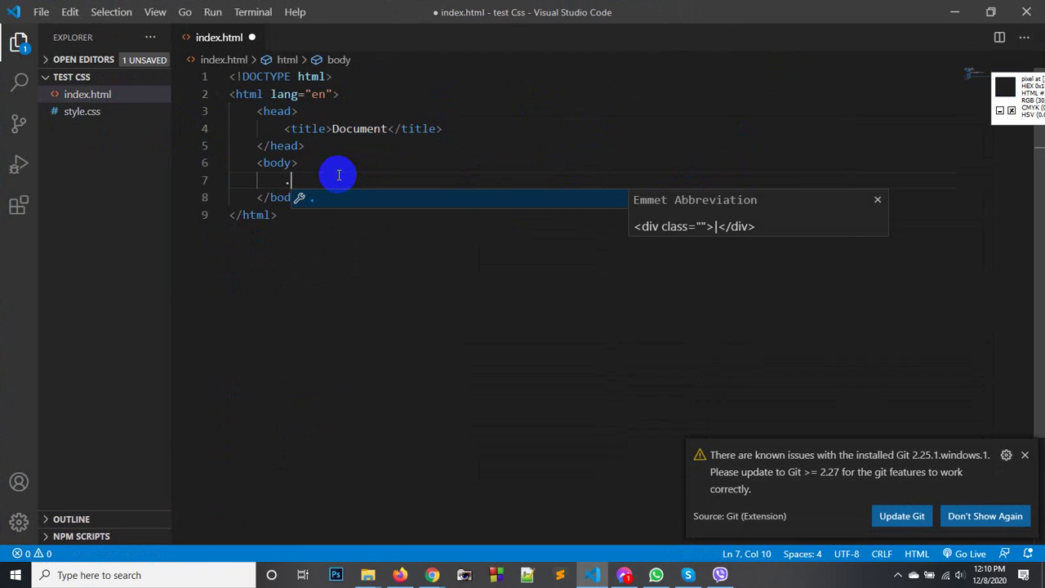
pyautogui.write('nav')
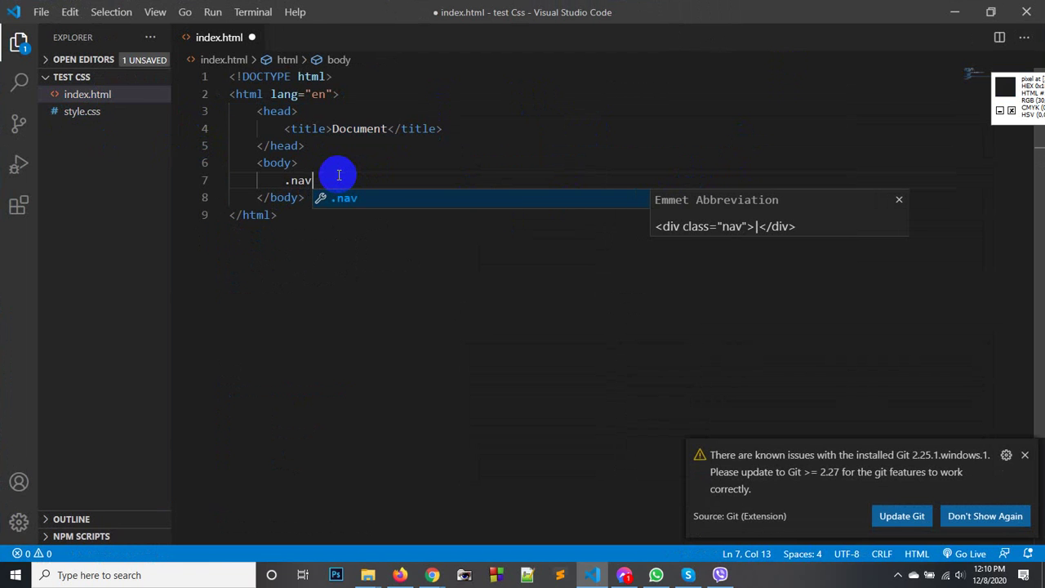
pyautogui.press('BackSpace')
pyautogui.press('BackSpace')
pyautogui.press('BackSpace')
pyautogui.press('BackSpace')
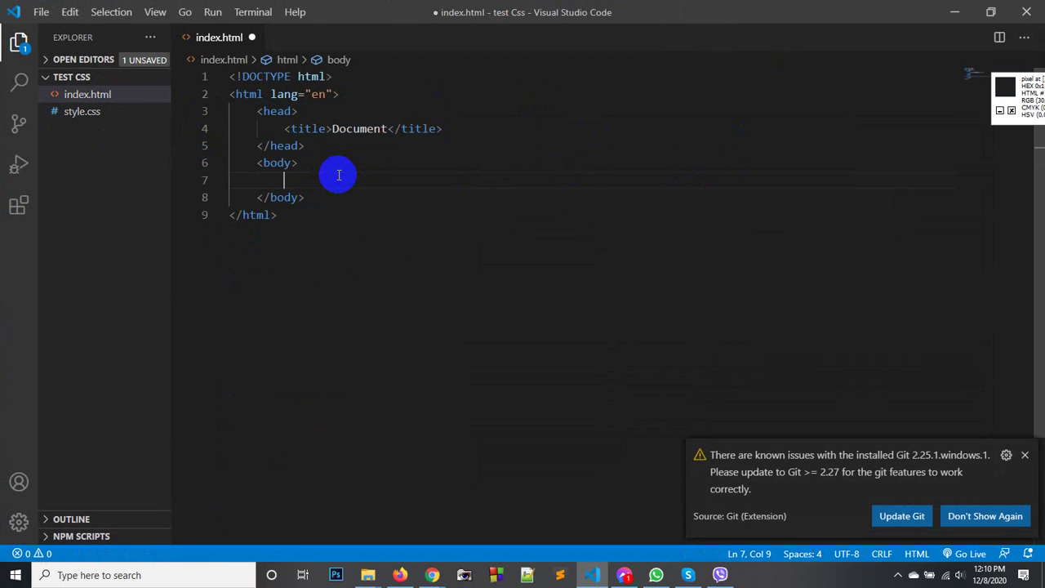
# Inside the body of index.html, add a div with the class testWrapper, leave an empty line within it, and save the file.
pyautogui.hotkey('ctrl', 's')
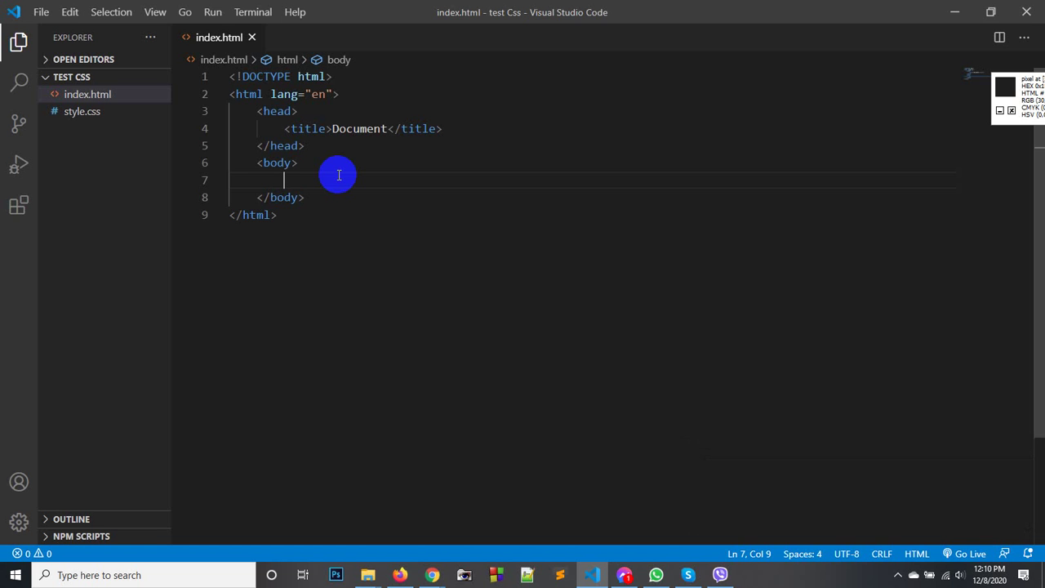
pyautogui.write('.test')
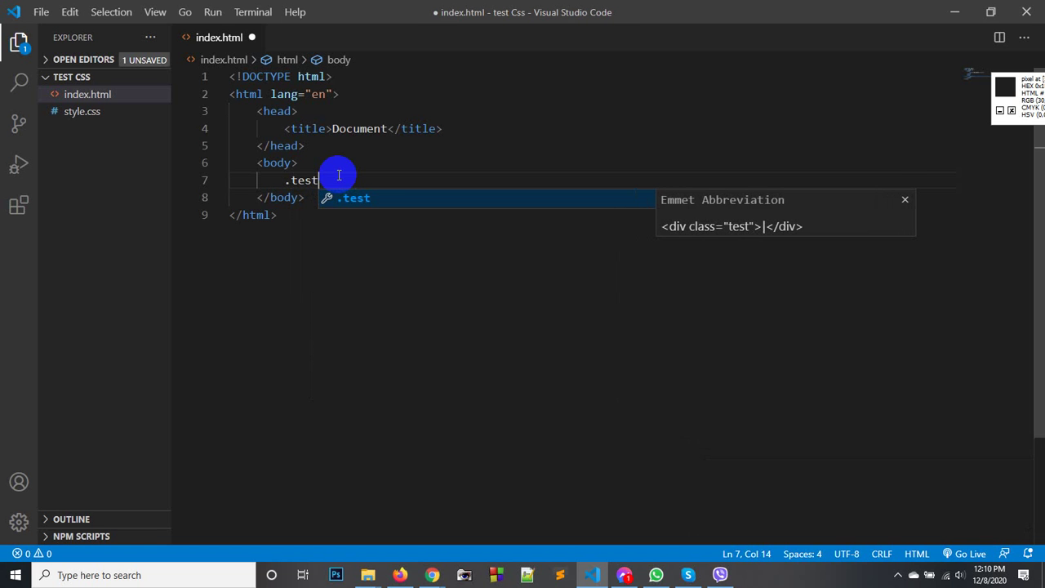
pyautogui.write('Wrapper')
pyautogui.press('Tab')
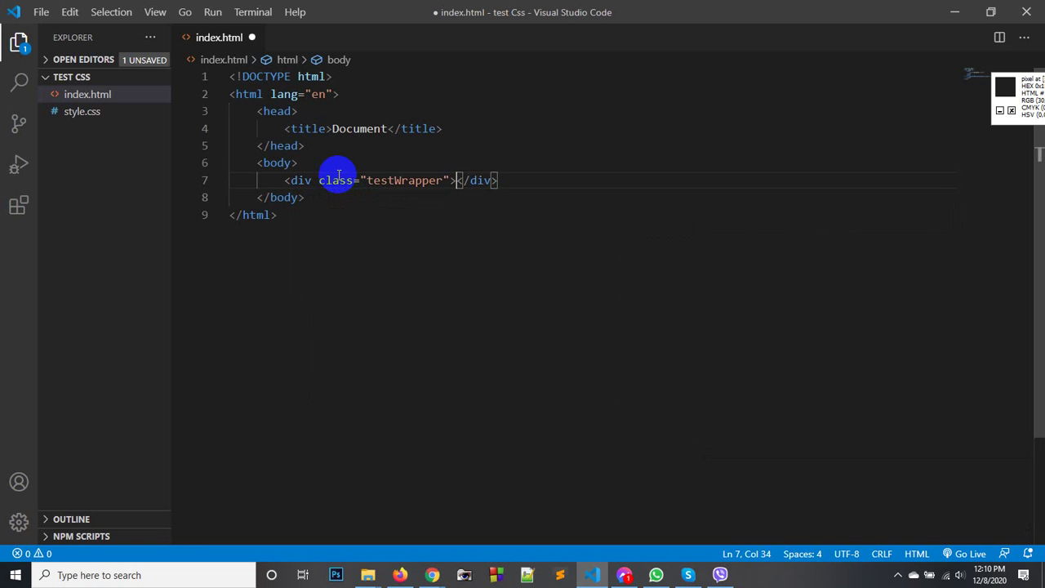
pyautogui.press('Return')
pyautogui.hotkey('ctrl', 's')
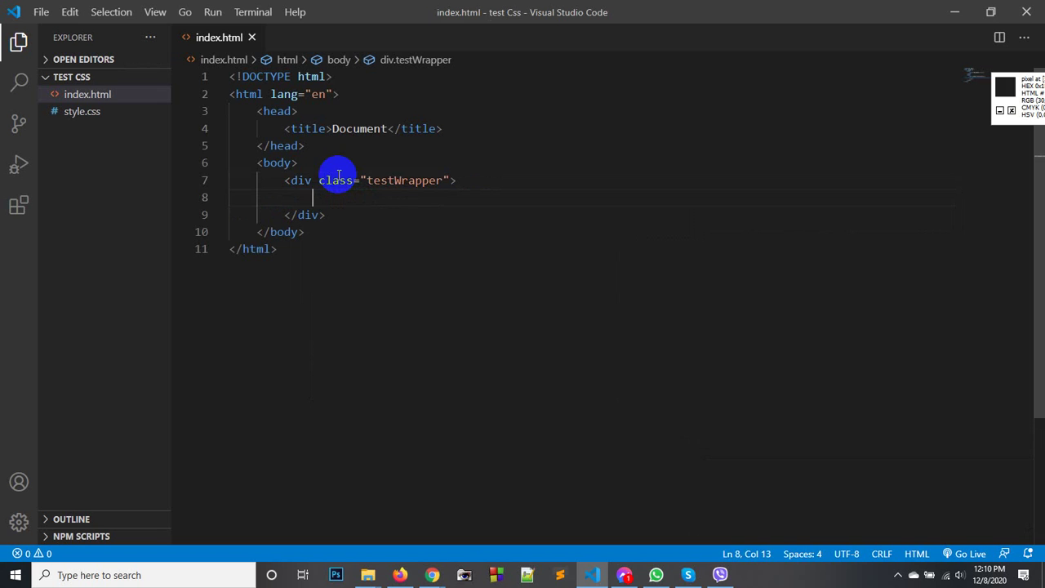
# Copy the testWrapper class name, and in style.css write a universal selector rule with box-sizing: border-box.
pyautogui.doubleClick(403, 180)
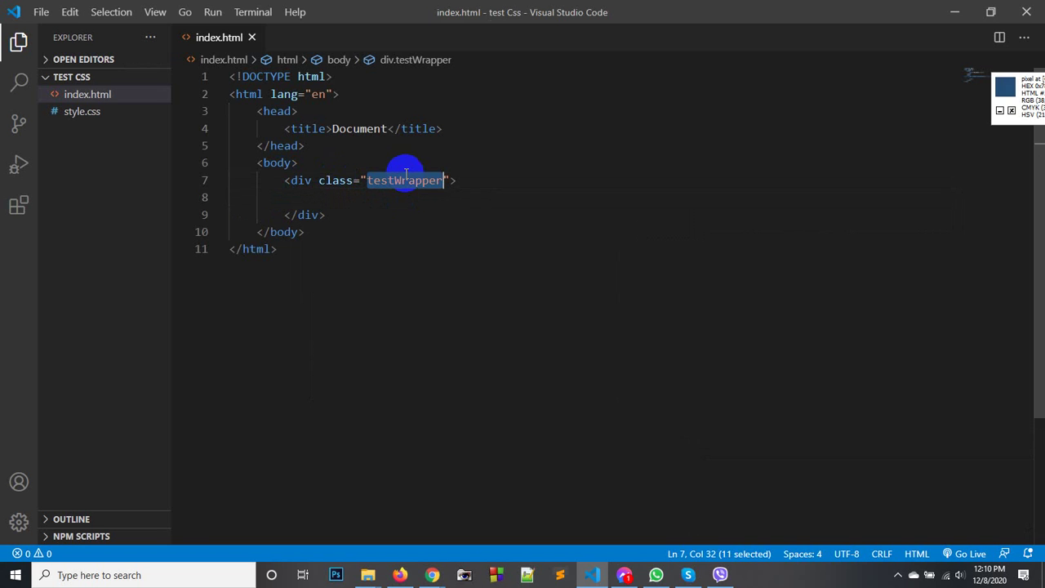
pyautogui.click(106, 111)
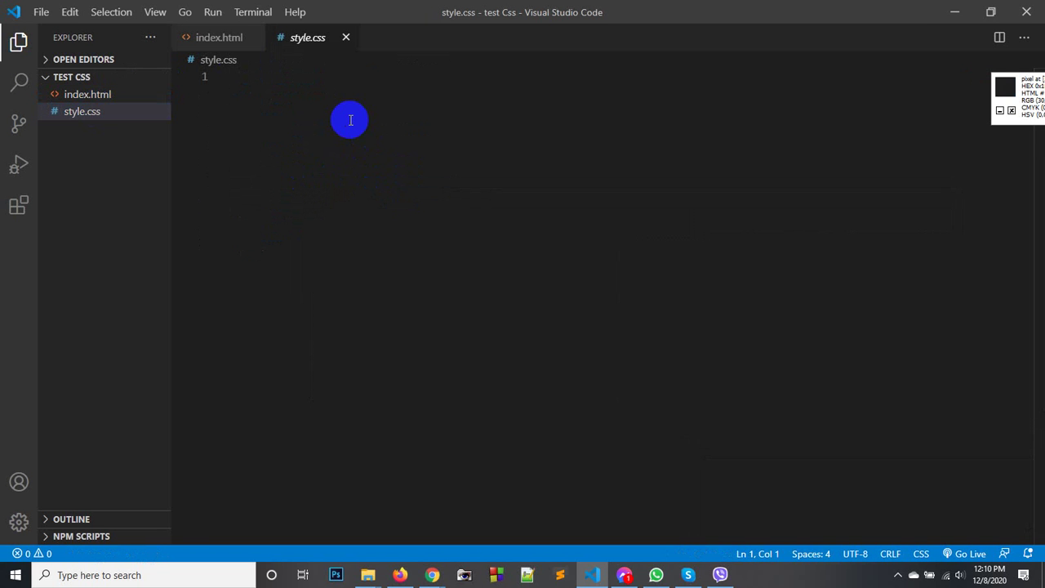
pyautogui.write('*{')
pyautogui.press('Return')
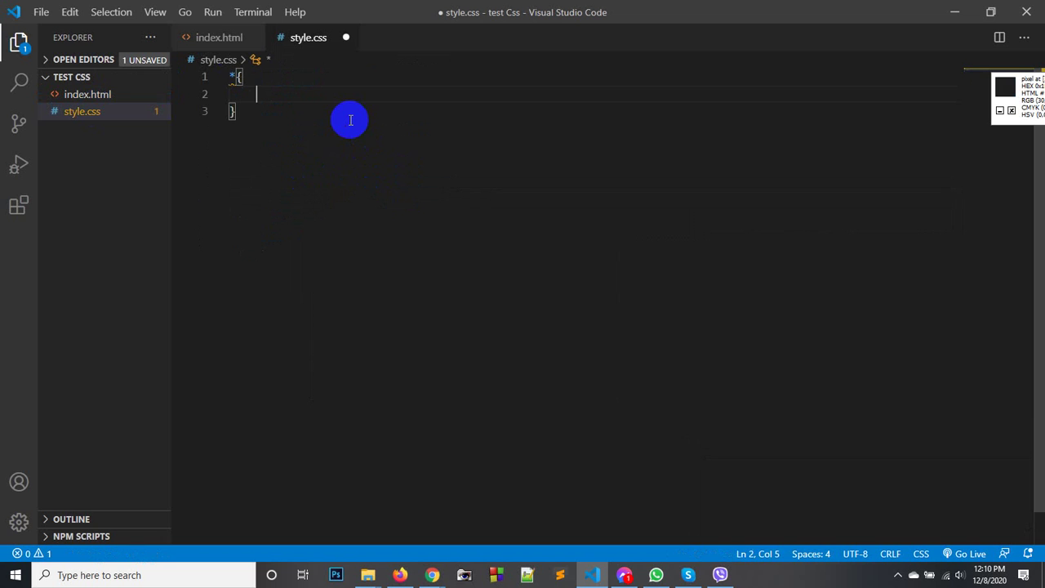
pyautogui.write('box')
pyautogui.press('Down')
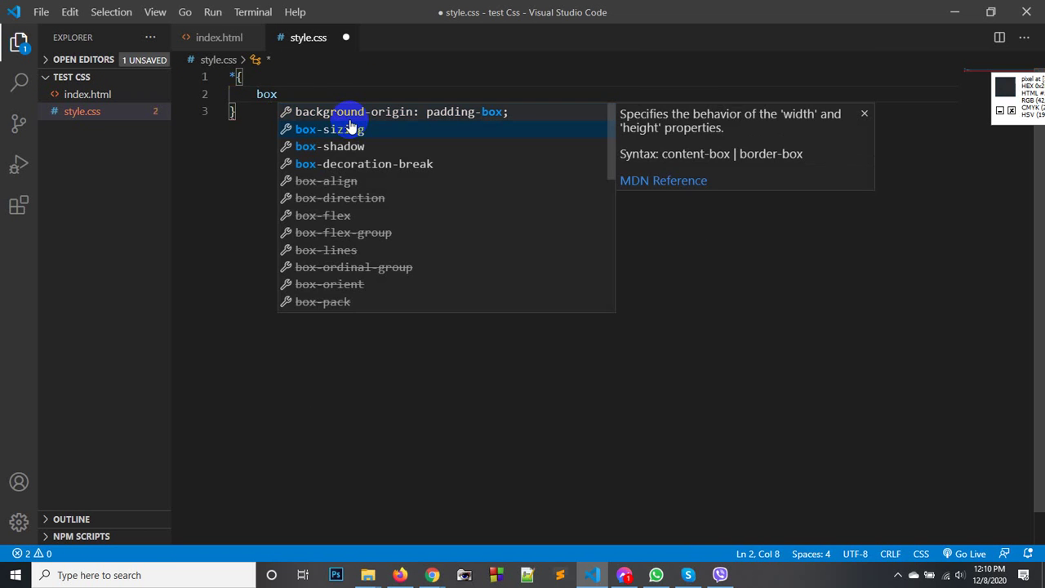
pyautogui.press('Return')
pyautogui.press('Return')
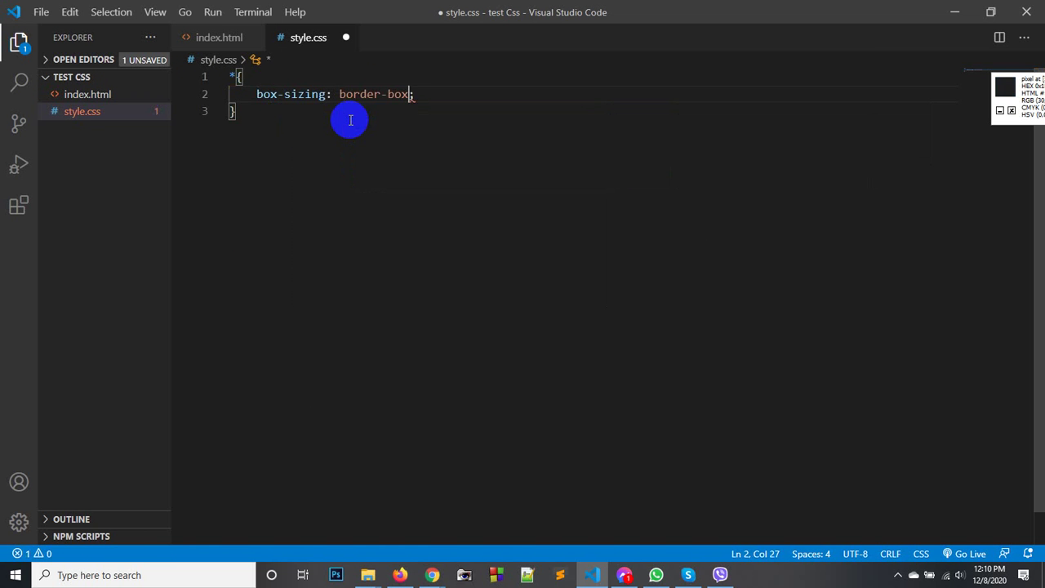
# Below the universal rule in style.css, add a .testWrapper rule with width: 800px.
pyautogui.press('Down')
pyautogui.press('Return')
pyautogui.write('.testWrapper')
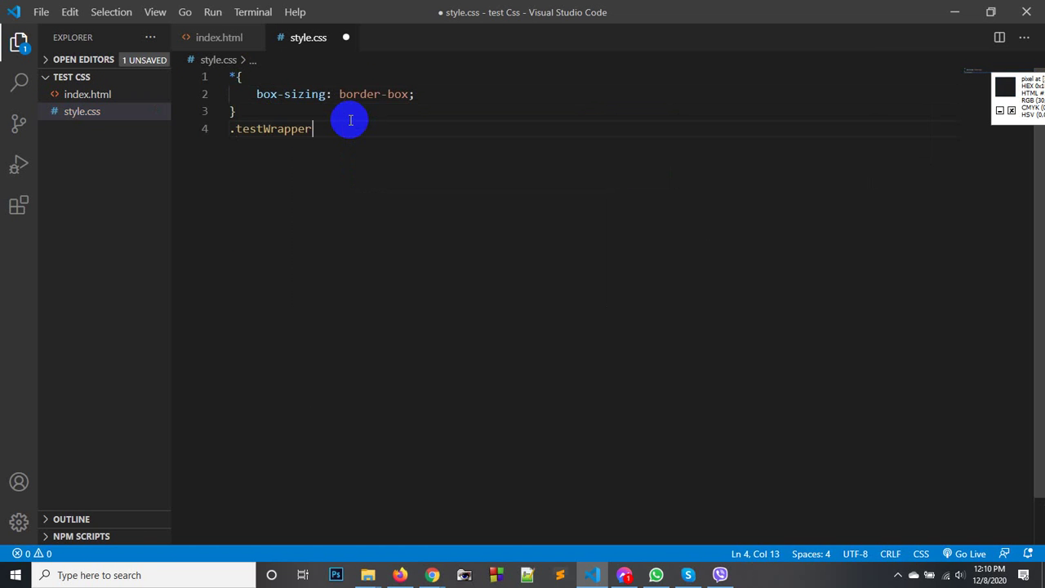
pyautogui.write('{')
pyautogui.press('Return')
pyautogui.write('w')
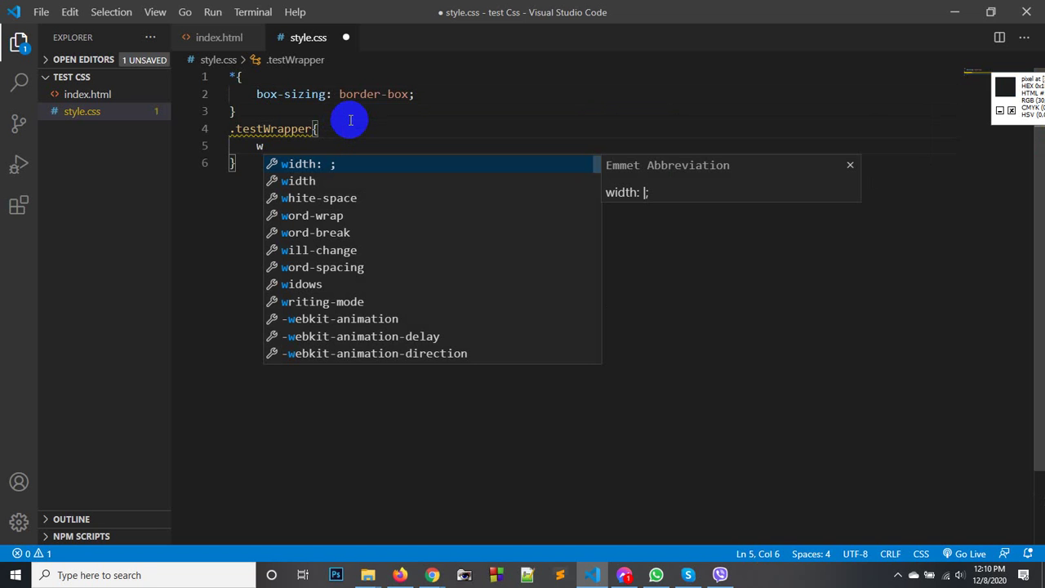
pyautogui.write('idth: 800px')
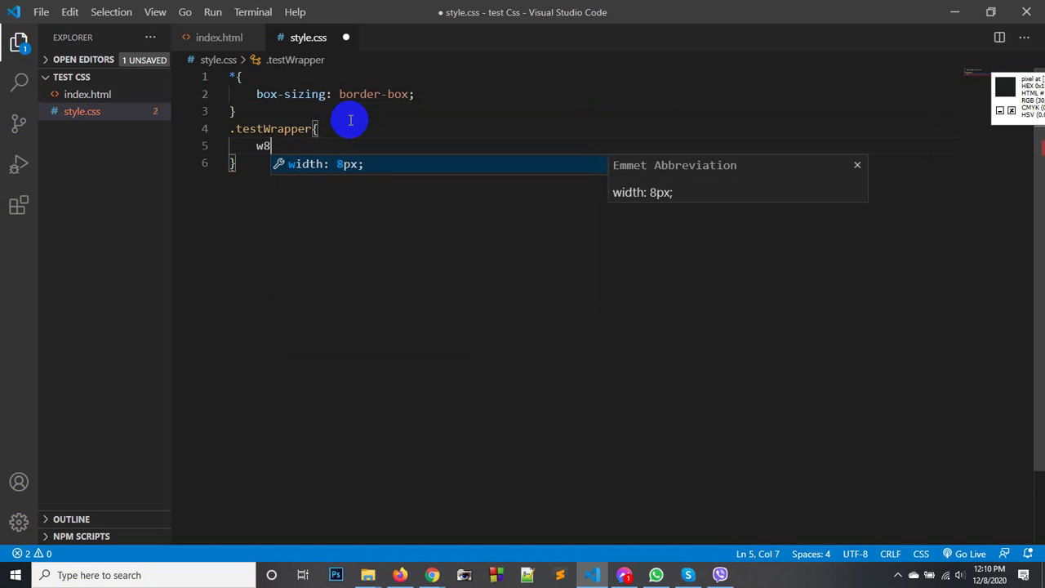
pyautogui.press('Return')
pyautogui.press('Return')
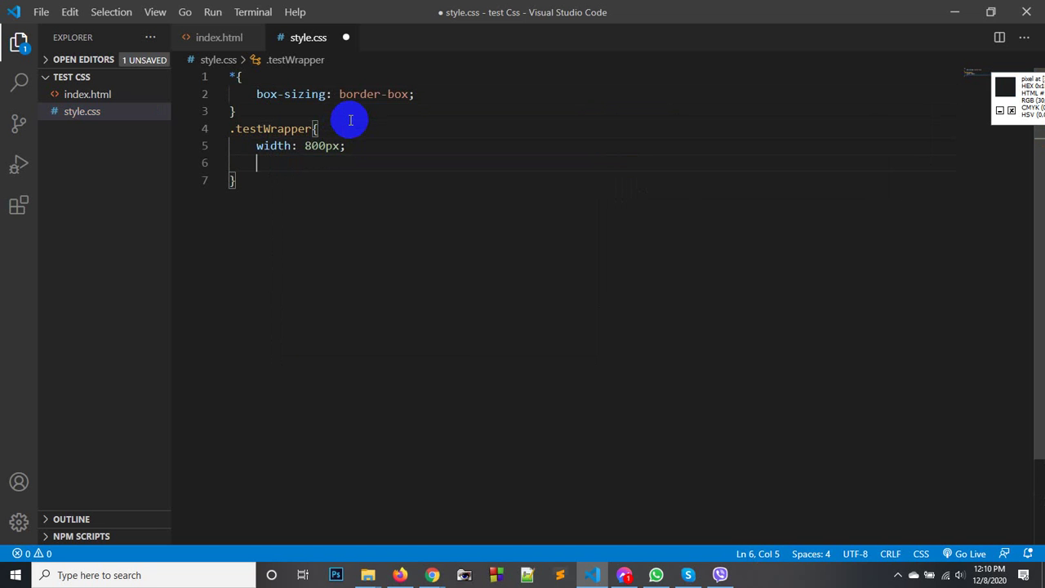
# Give the .testWrapper rule padding: 15px and background-color: #eee.
pyautogui.write('padding')
pyautogui.press('Return')
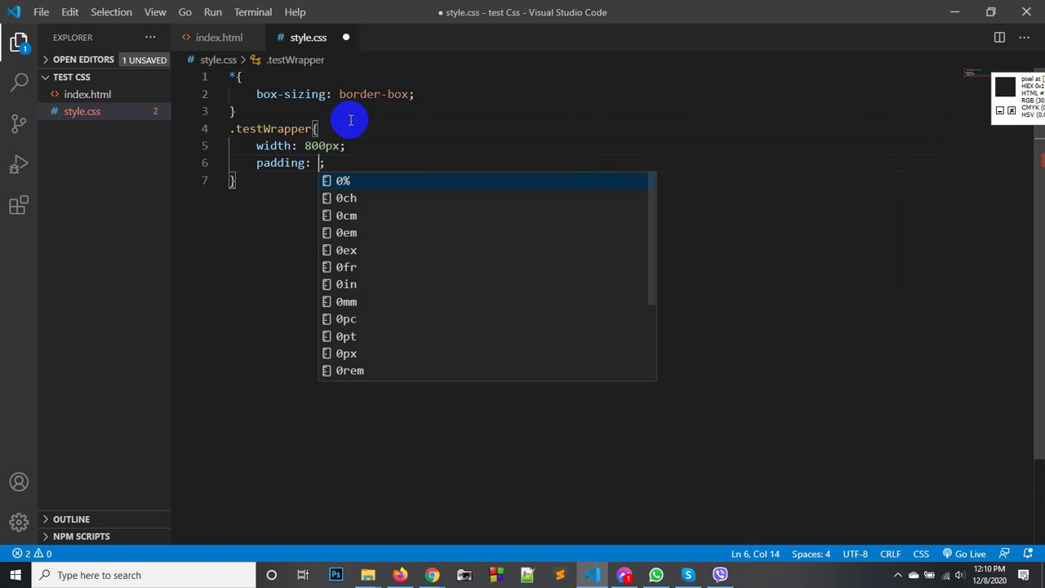
pyautogui.write('10')
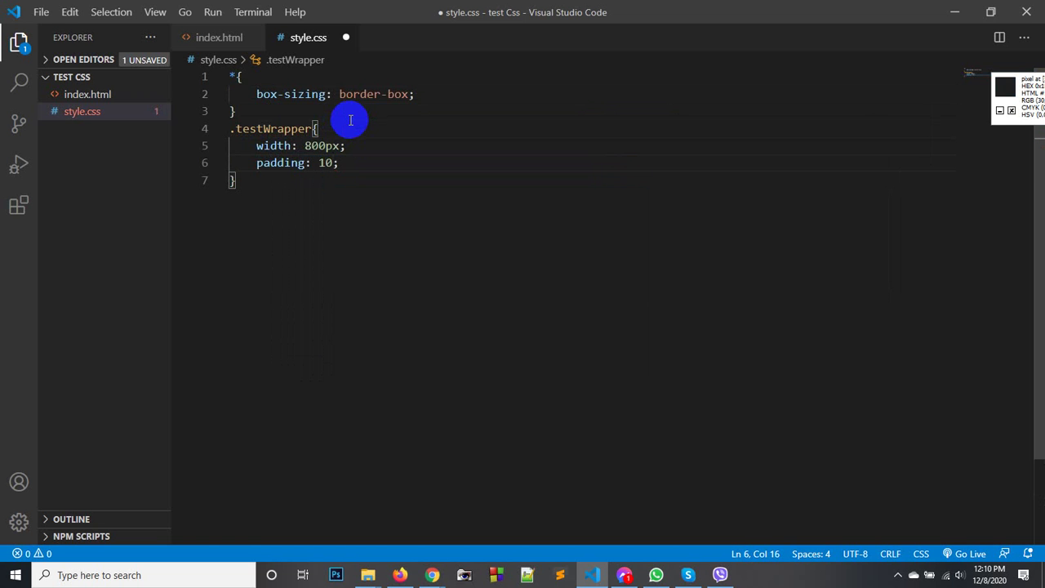
pyautogui.write('px;')
pyautogui.press('Return')
pyautogui.write('bgc')
pyautogui.press('Return')
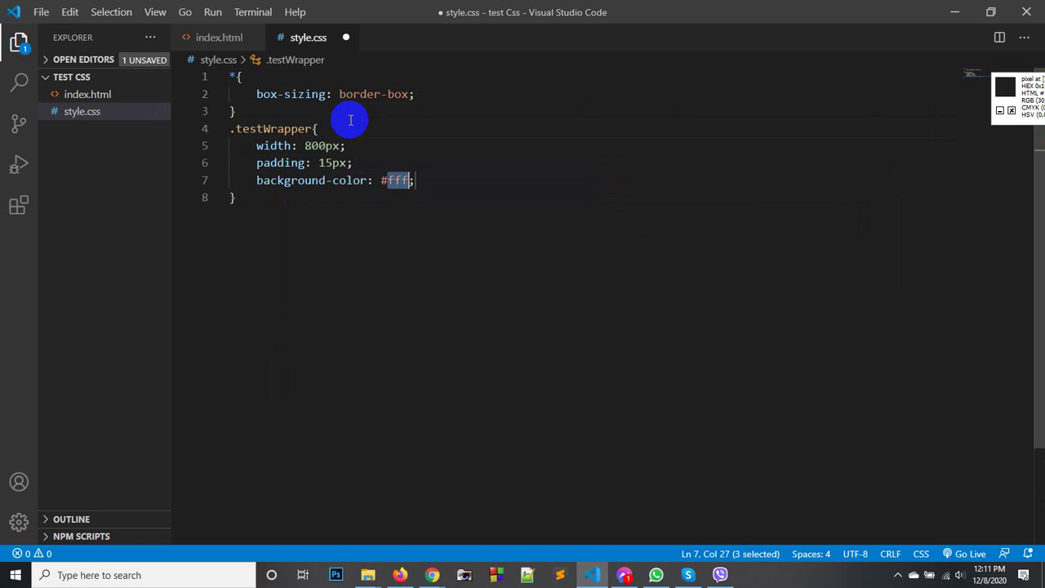
pyautogui.write('eee')
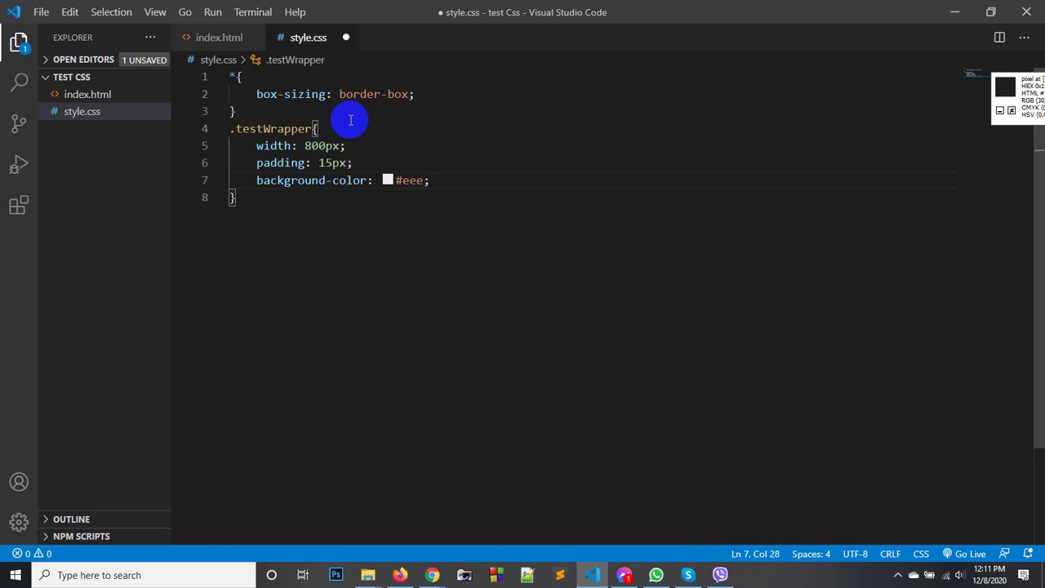